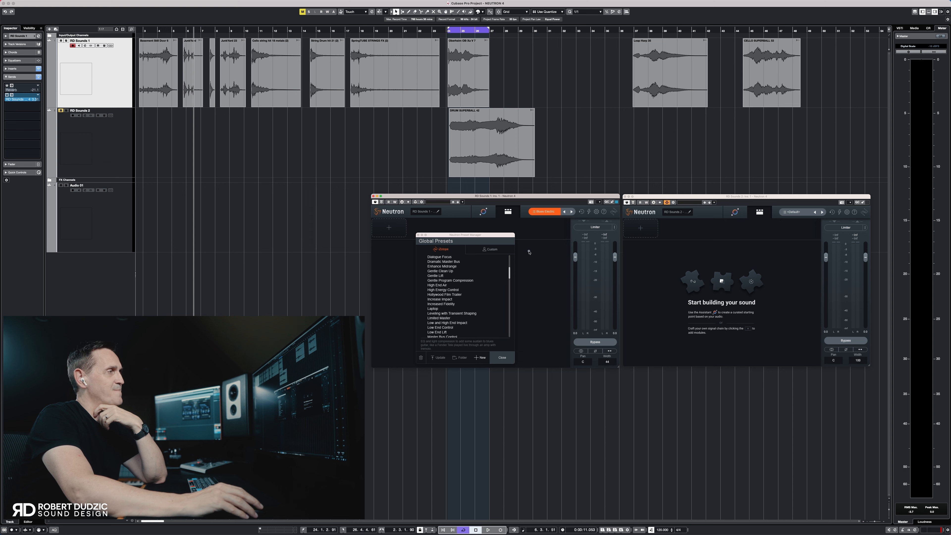
Browse Neutron's global presets through the Post, Podcast, Broadcast group, examining the Master and Production Elements lists.
drag(511, 274, 509, 256)
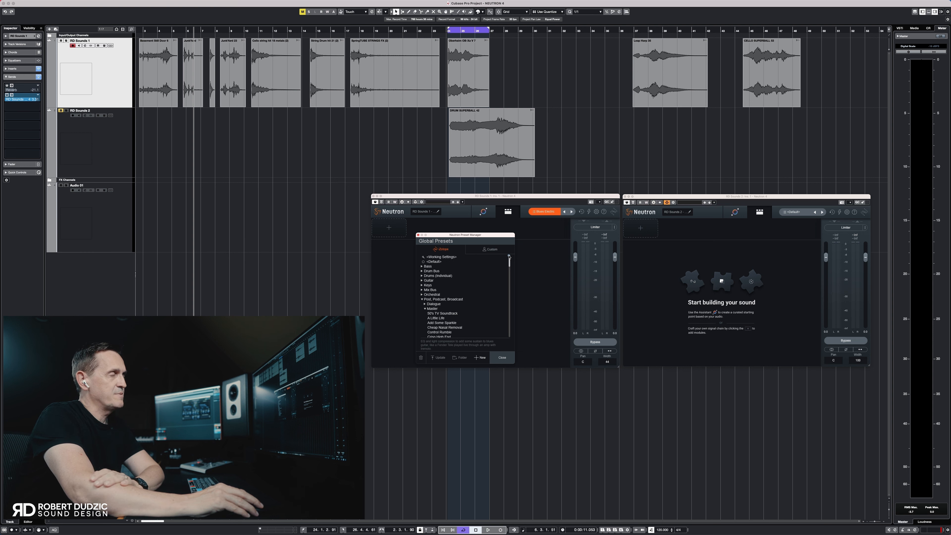
drag(509, 256, 508, 259)
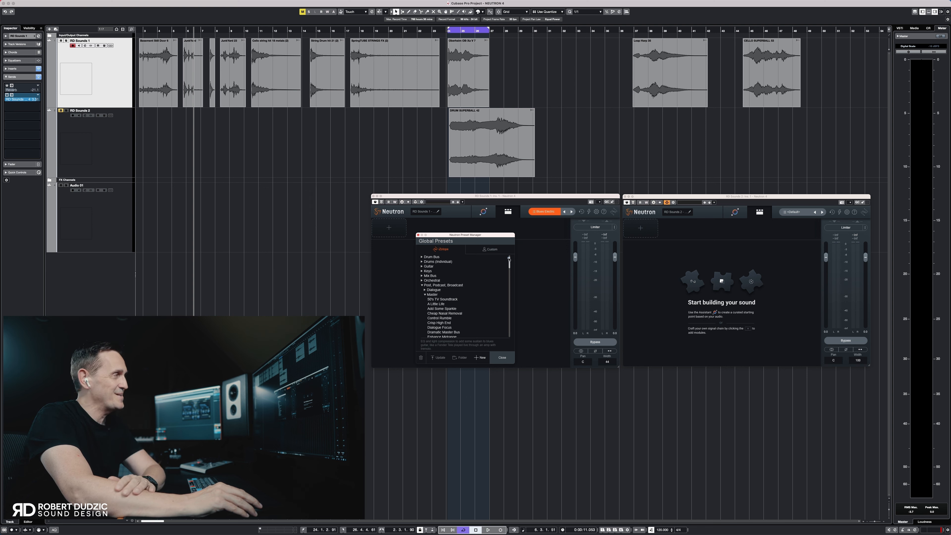
drag(508, 259, 508, 262)
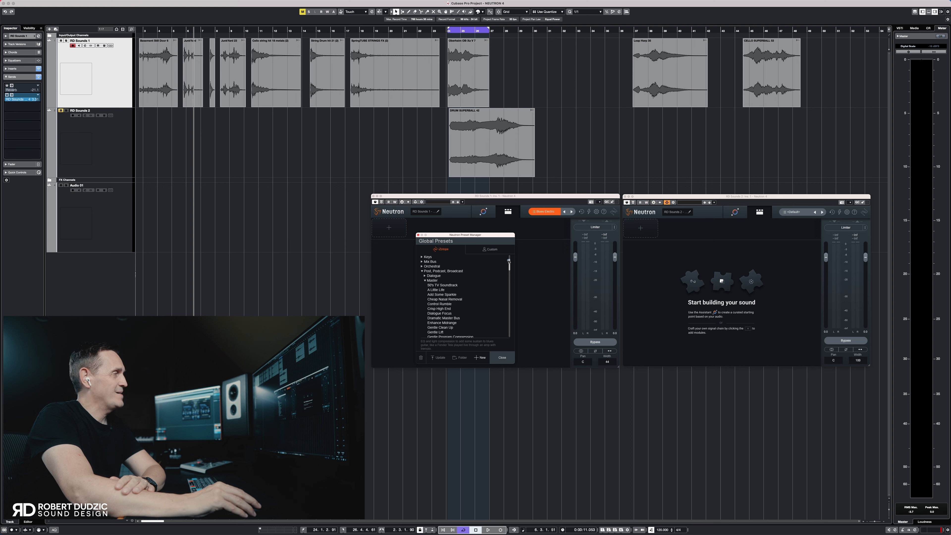
drag(508, 261, 509, 264)
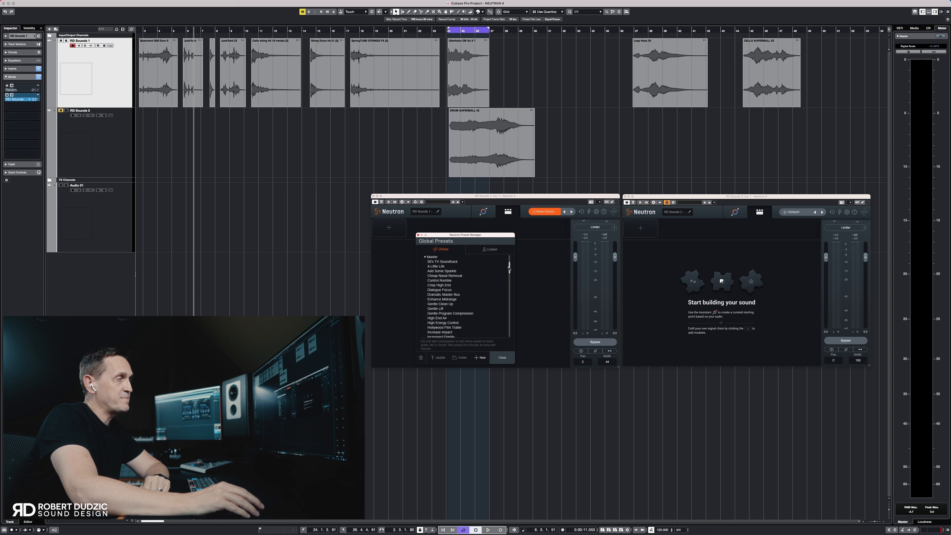
drag(509, 270, 507, 288)
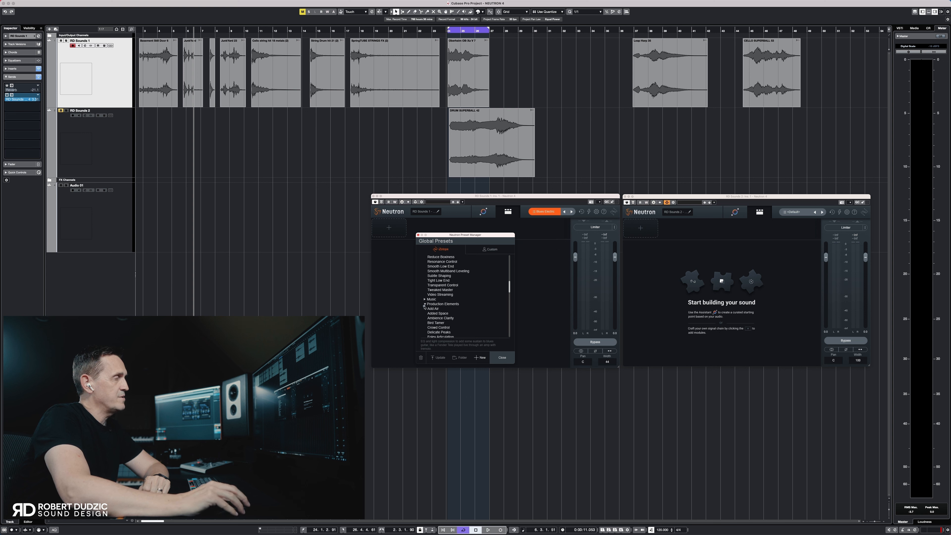
scroll(509, 295, down, 5)
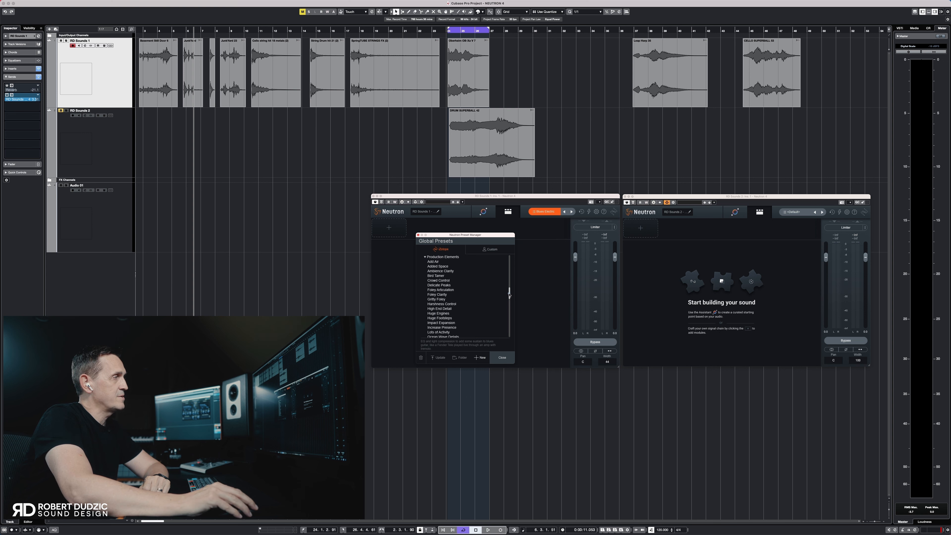
scroll(509, 295, up, 1)
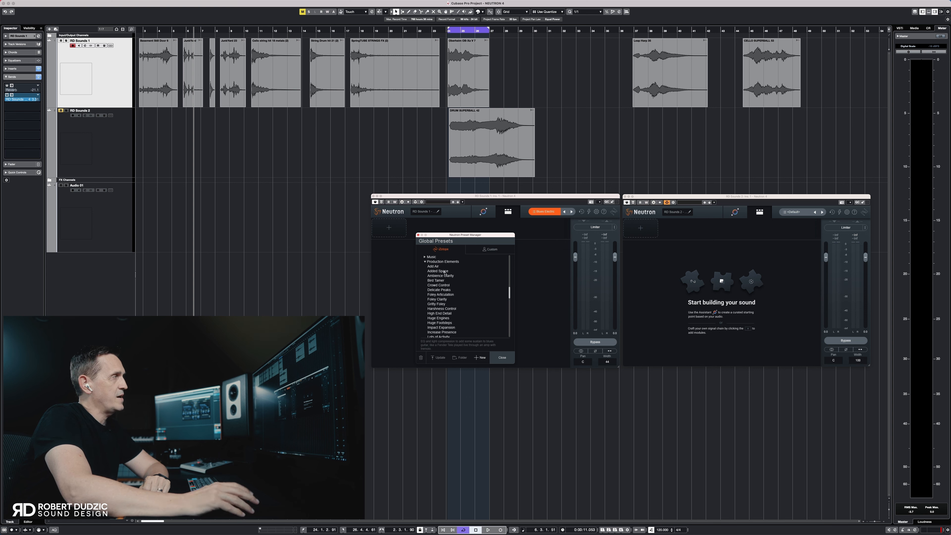
scroll(442, 272, down, 1)
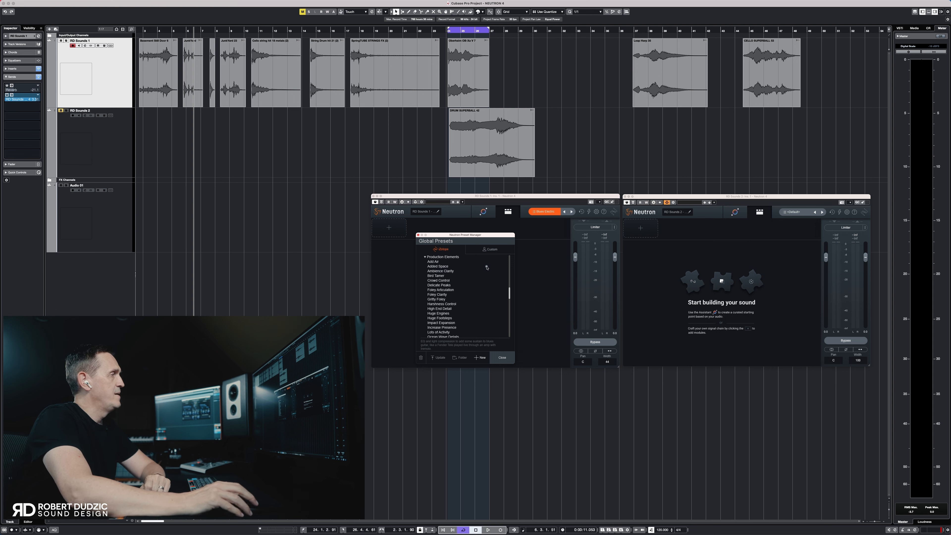
click(124, 62)
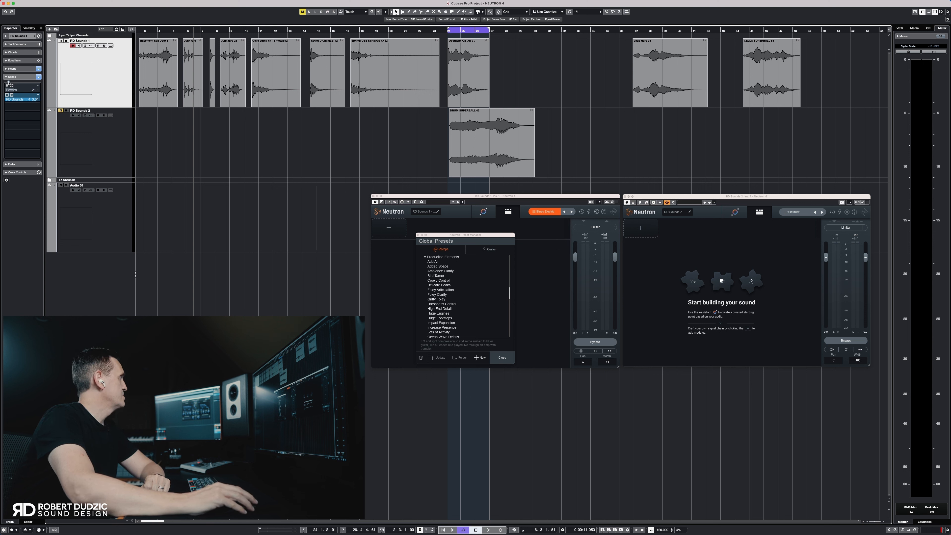
Audition the unprocessed clips on the RD Sounds 1 track, starting near bar 5 and skipping ahead to the CELLO SUPERBALL clip.
click(182, 31)
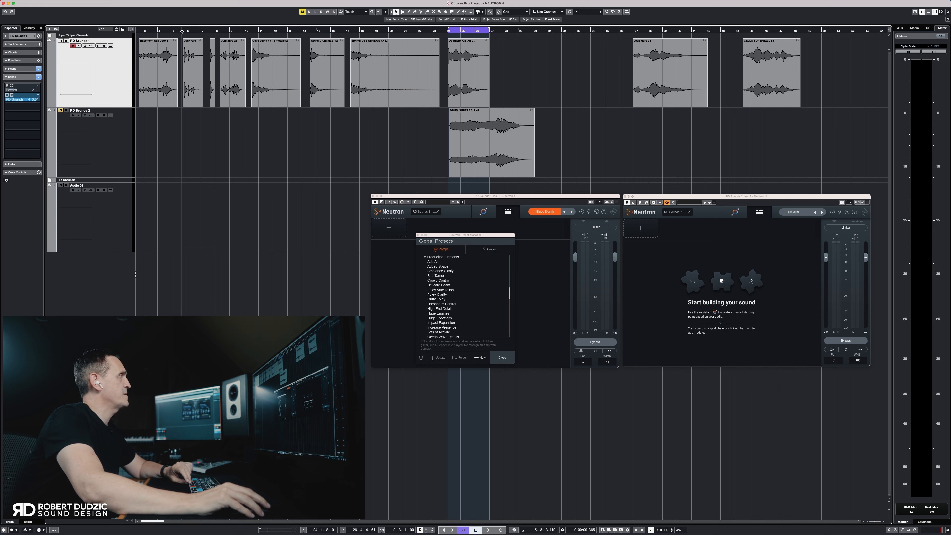
key(space)
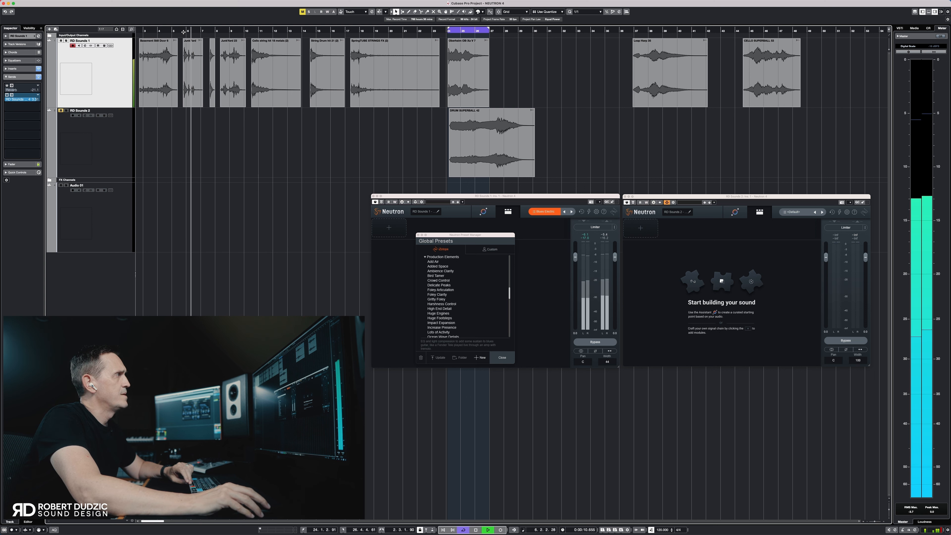
click(220, 32)
click(248, 32)
click(309, 32)
click(449, 32)
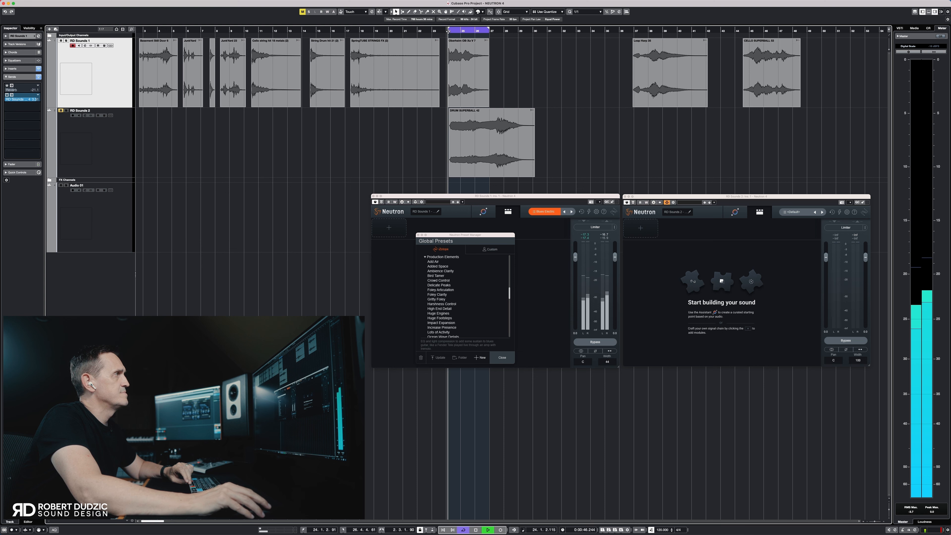
click(633, 32)
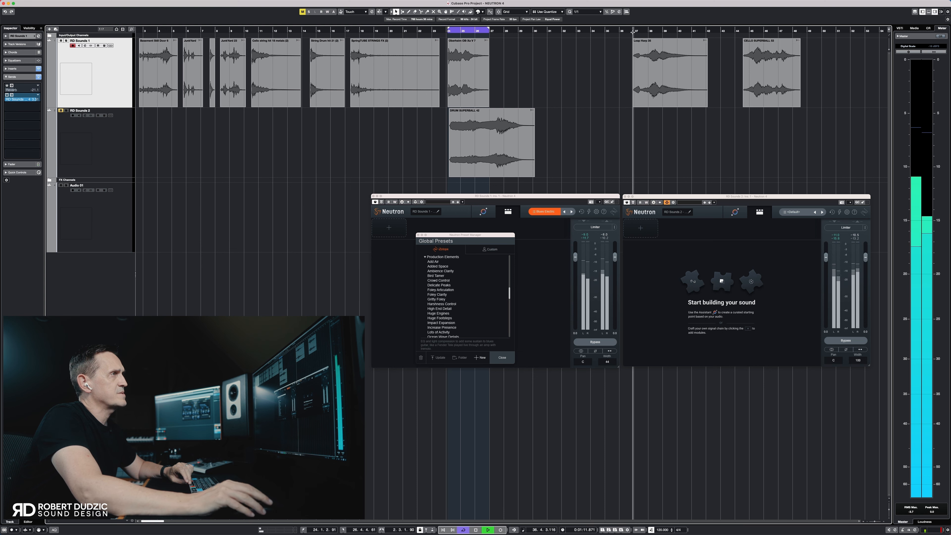
click(754, 31)
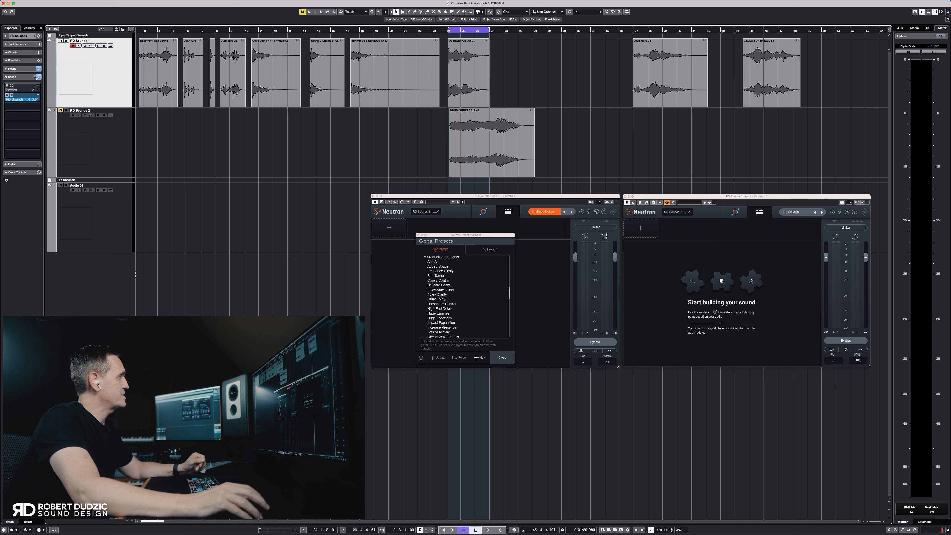
Activate the reverb send on RD Sounds 1, check its Cinematic Rooms reverb, adjust the send level and audition from near bar 5.
click(7, 85)
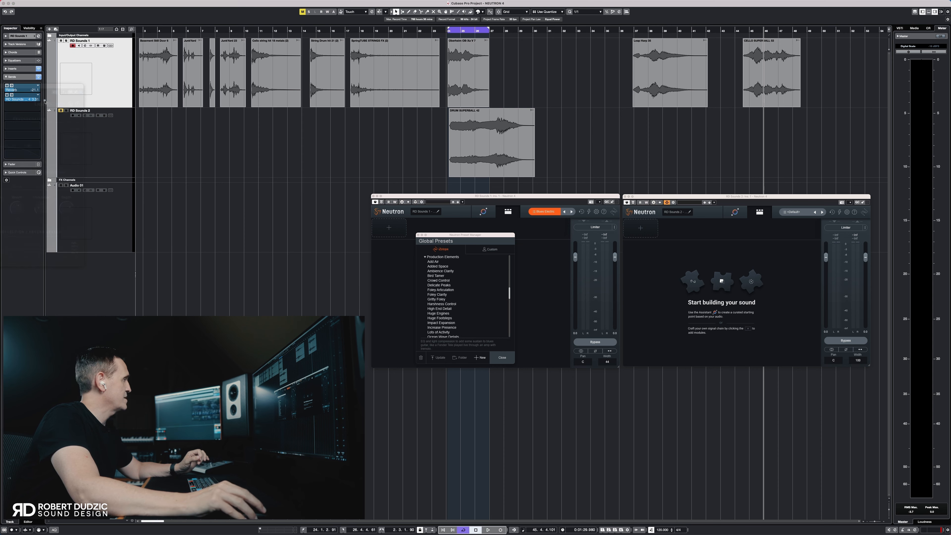
drag(0, 94, 380, 88)
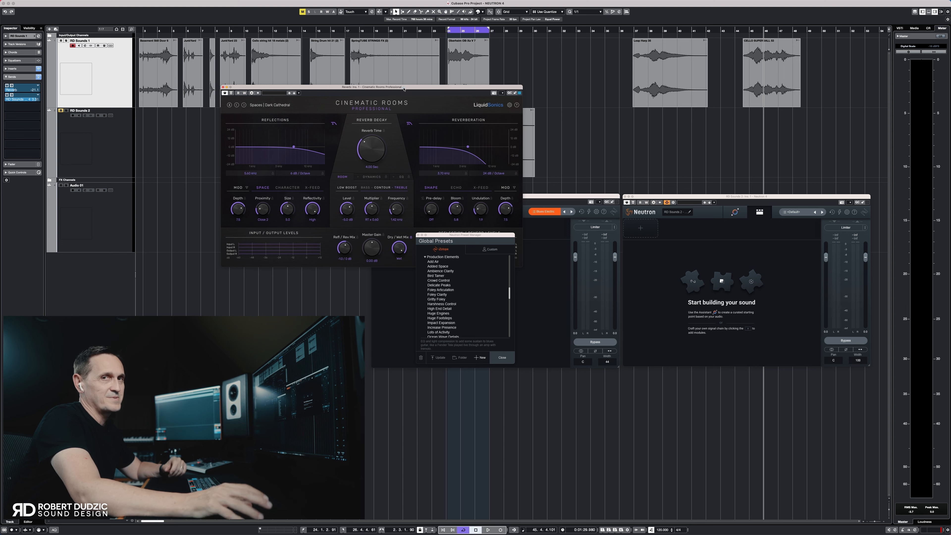
drag(407, 87, 0, 113)
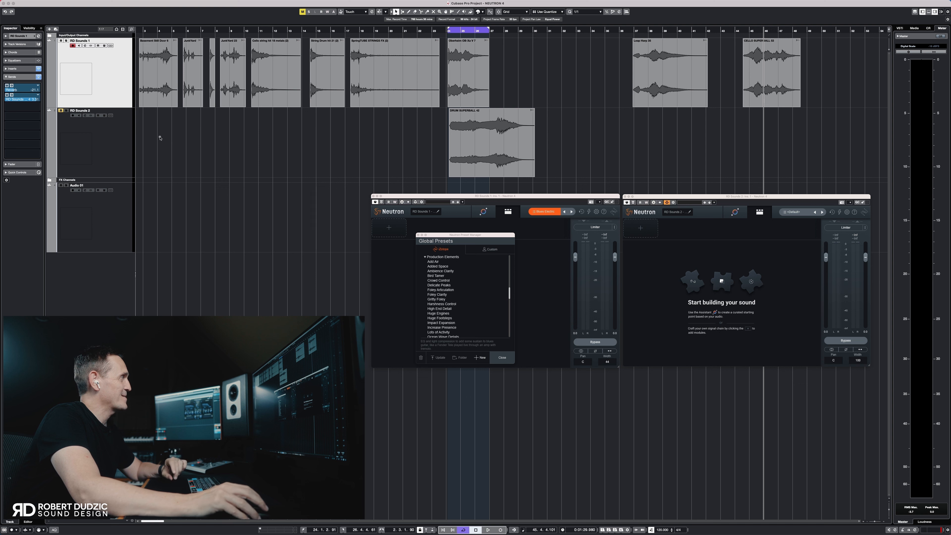
click(14, 90)
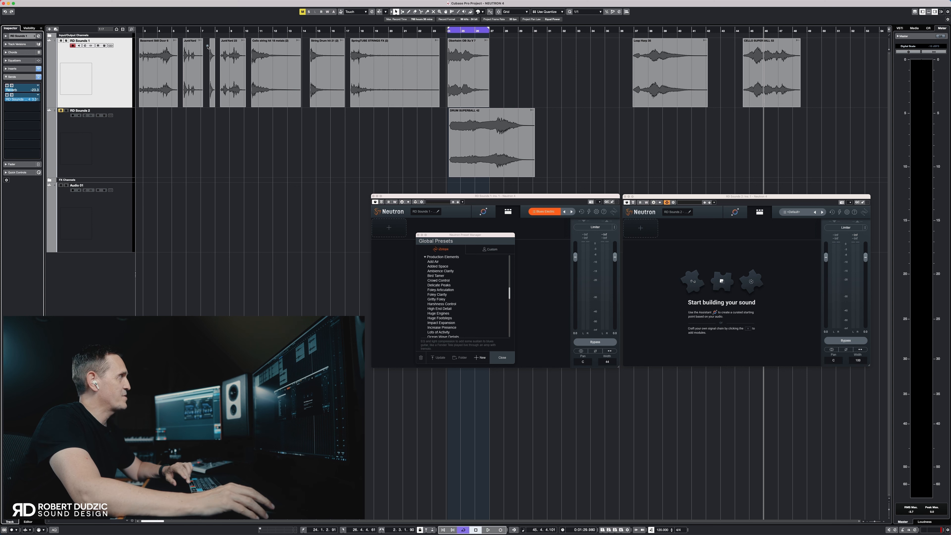
click(181, 31)
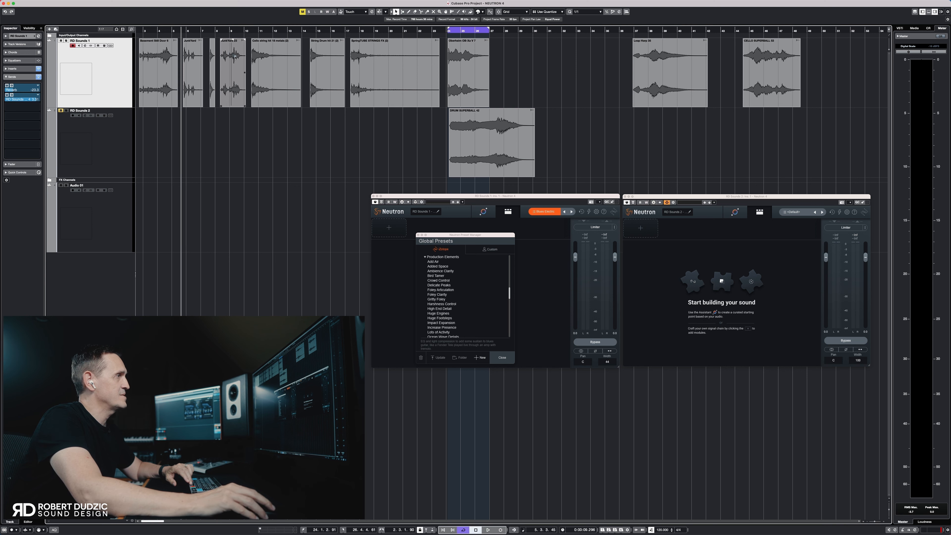
key(space)
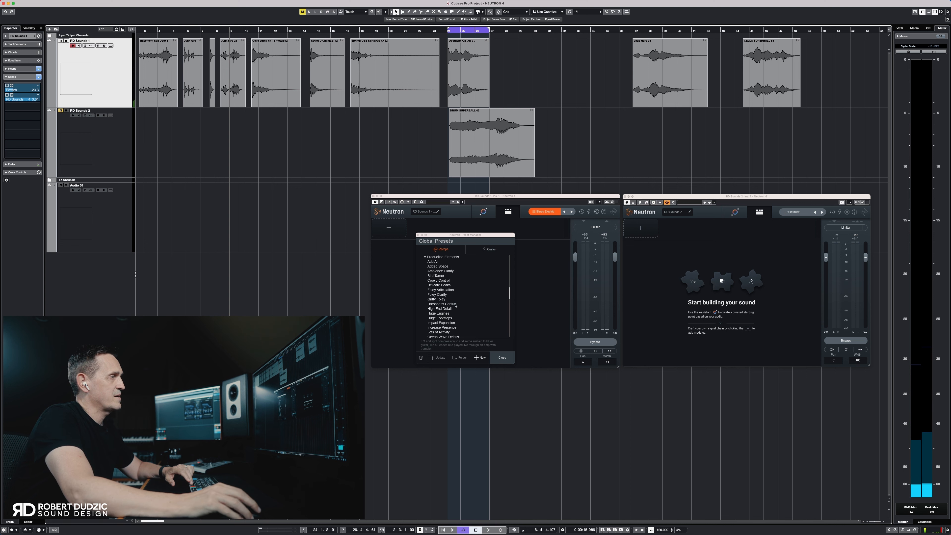
Load the High End Detail preset on RD Sounds 1, uncover the equalizer graph and audition several clips through it.
click(444, 309)
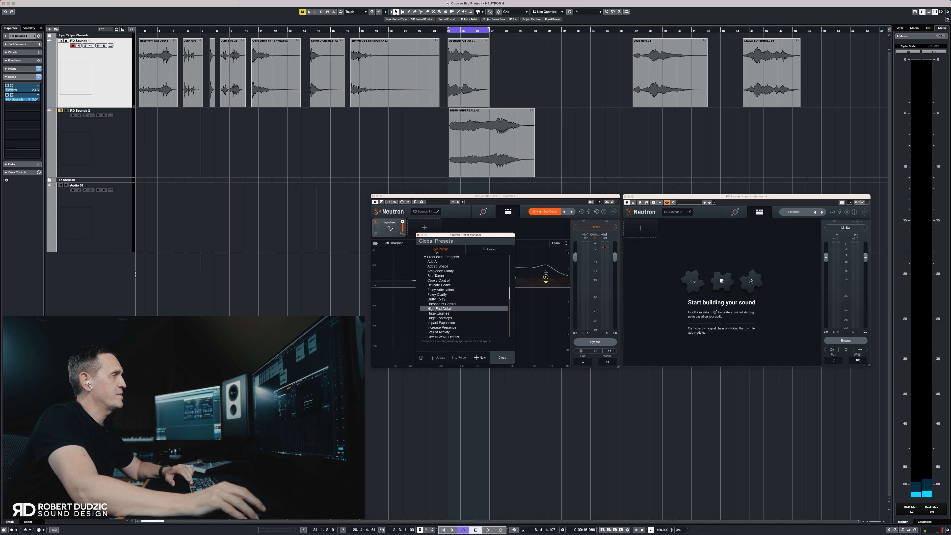
drag(470, 239, 312, 163)
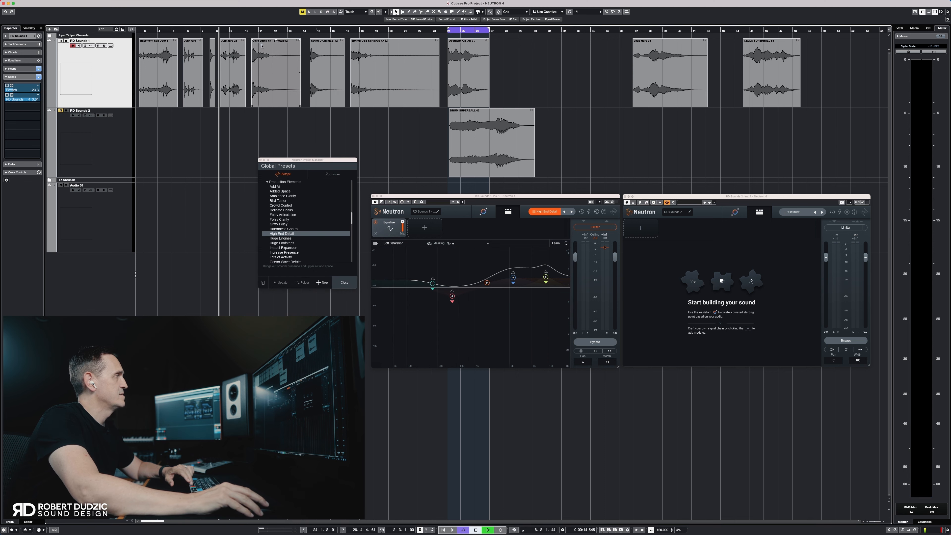
double_click(219, 31)
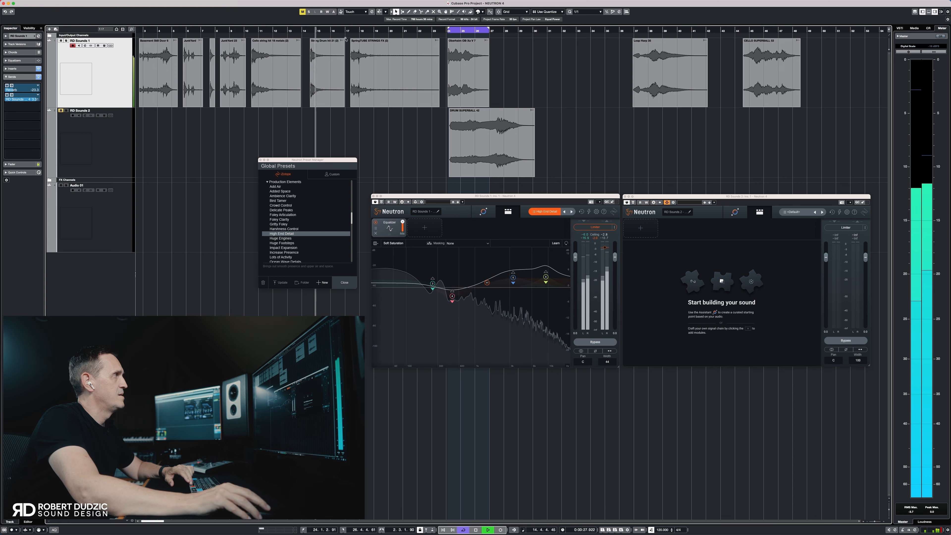
click(356, 32)
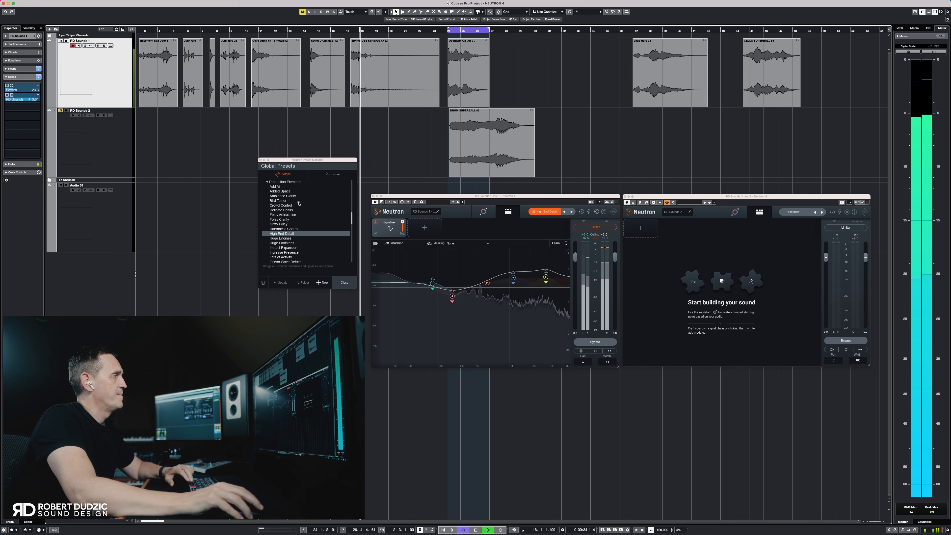
Load the Impact Expansion preset and audition the clip starting near bar 10.
click(286, 248)
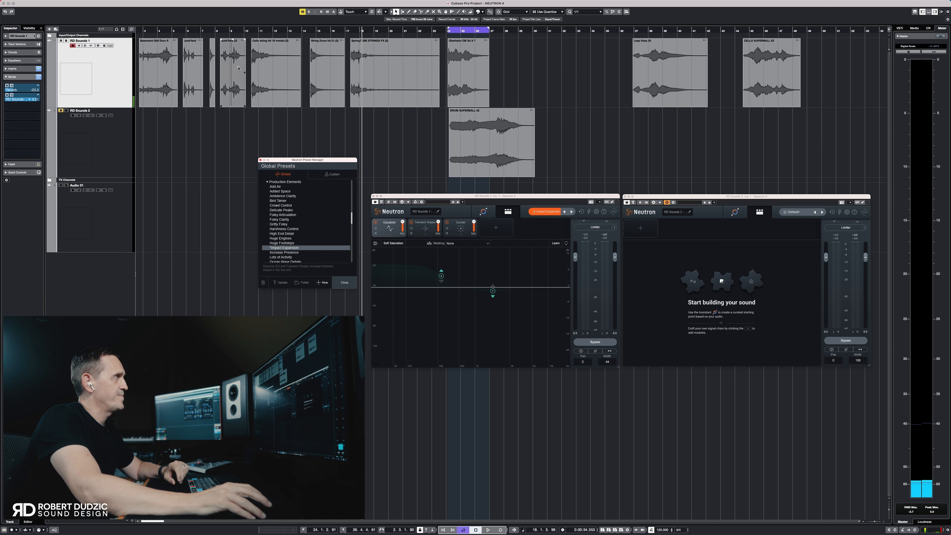
click(250, 30)
key(space)
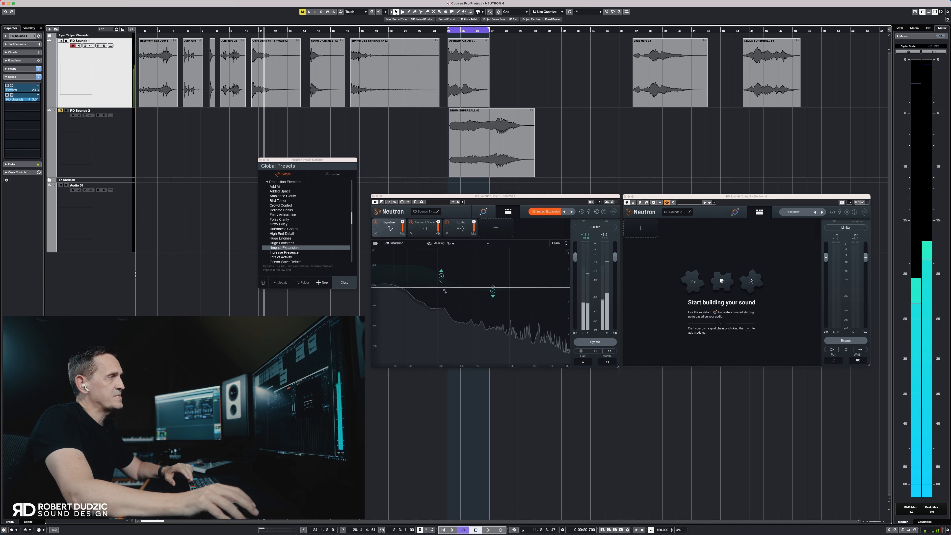
key(space)
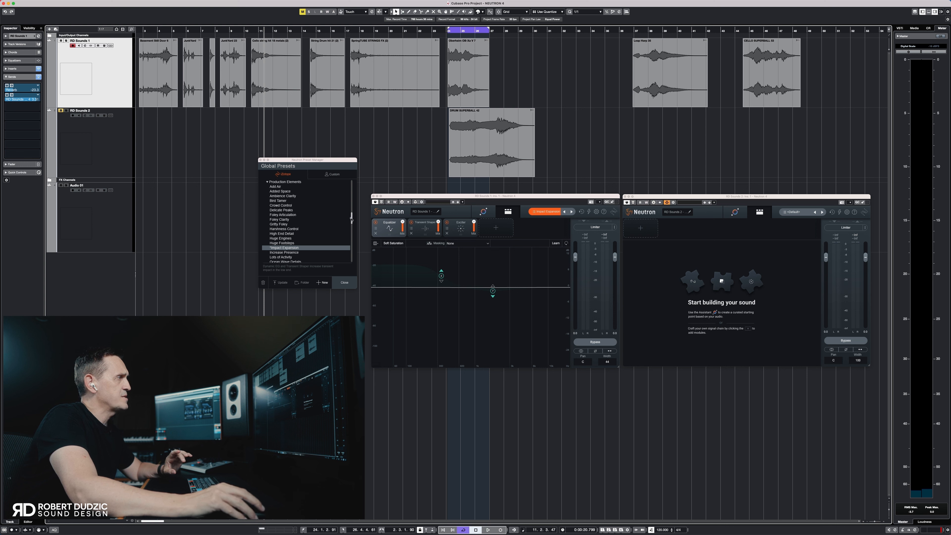
Load the Dramatic FX preset from the Sound Effects group and audition the clips from near bar 10.
drag(351, 219, 352, 238)
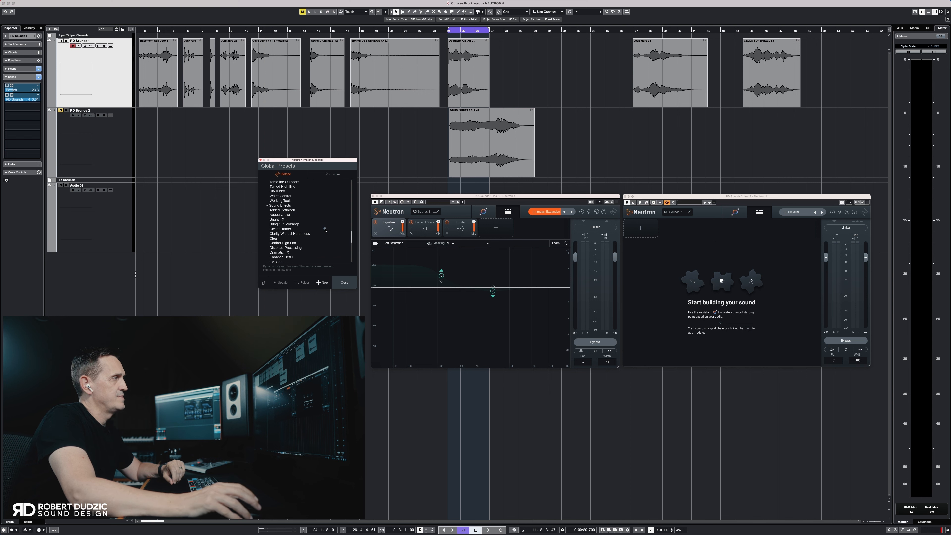
click(285, 253)
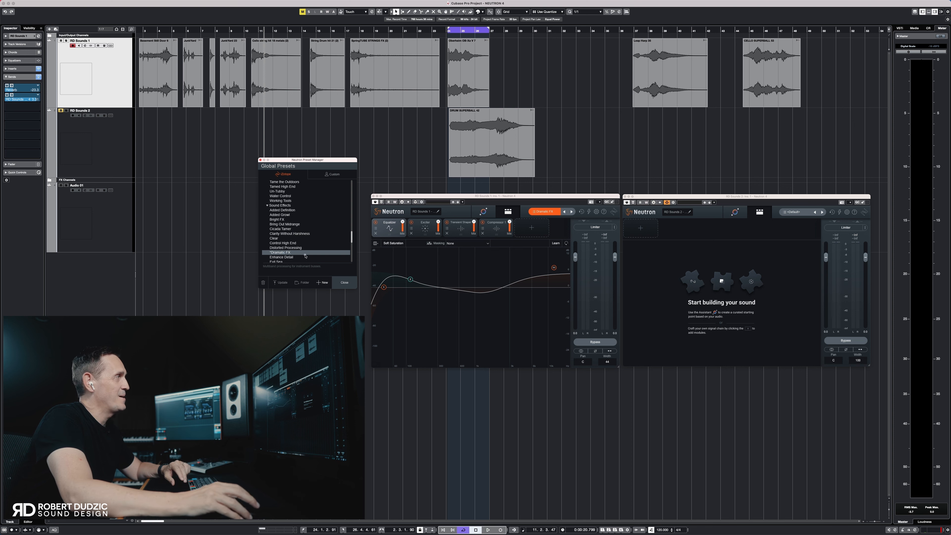
click(251, 33)
key(space)
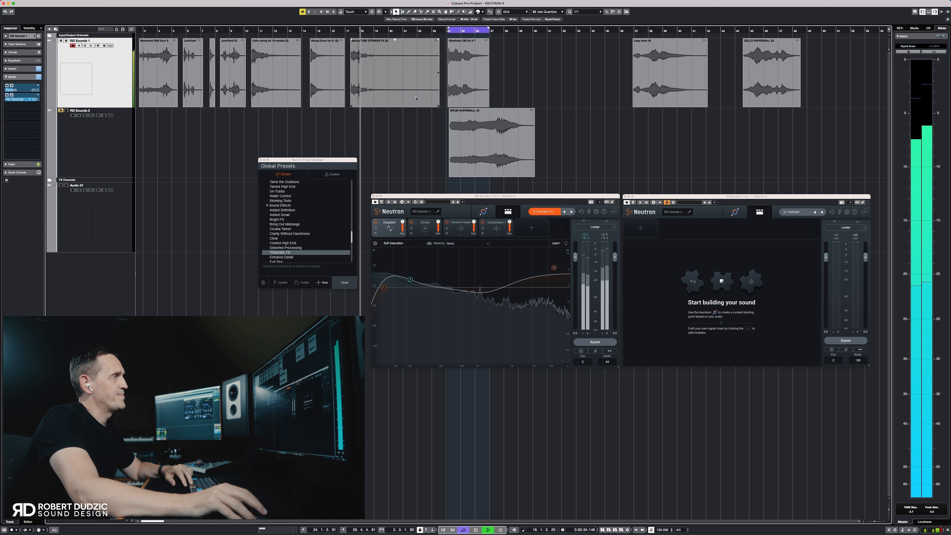
key(space)
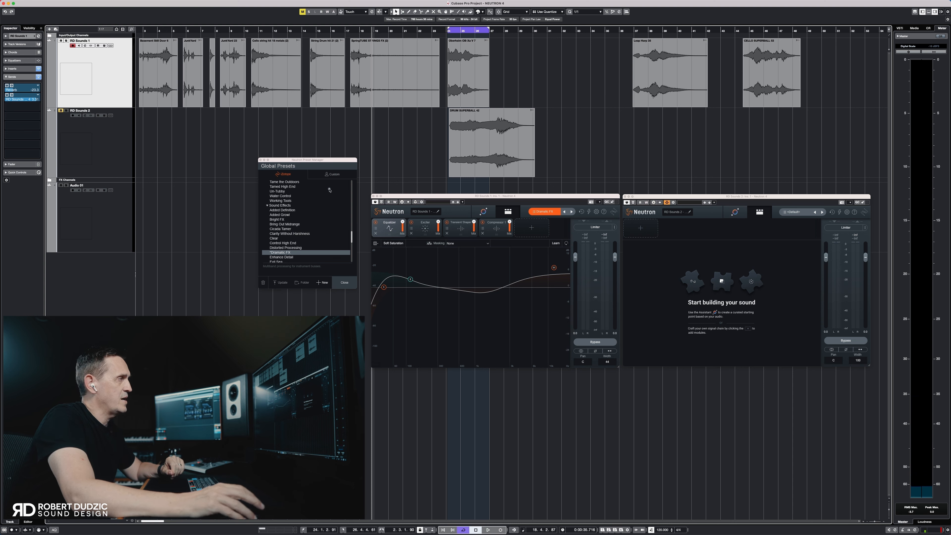
Close the preset manager and remove the Compressor, Transient Shaper, Exciter and Equalizer modules from the RD Sounds 1 chain.
click(345, 283)
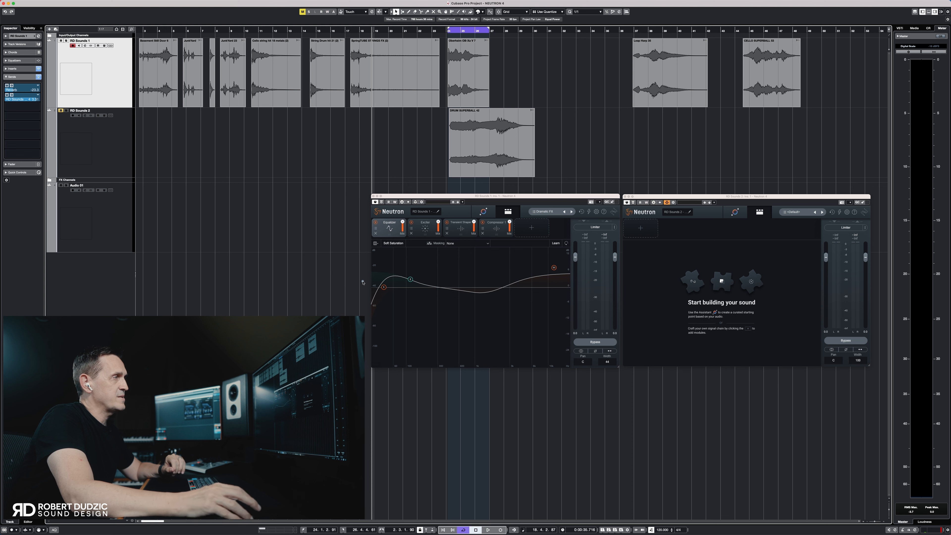
click(482, 234)
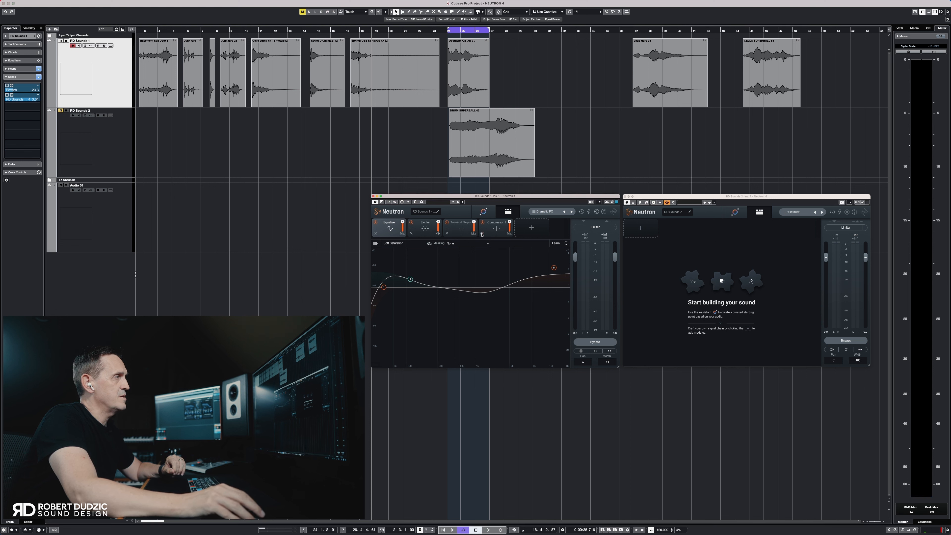
click(447, 233)
click(411, 234)
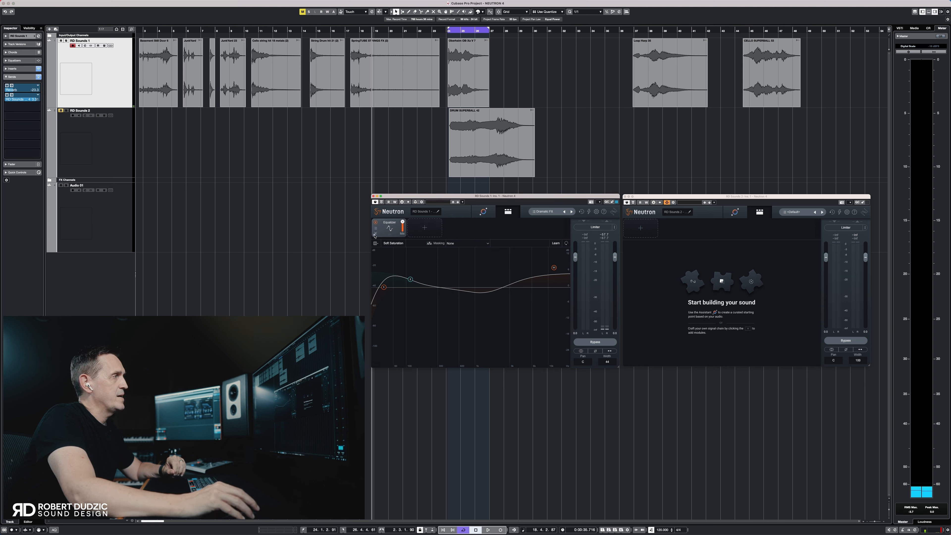
click(375, 234)
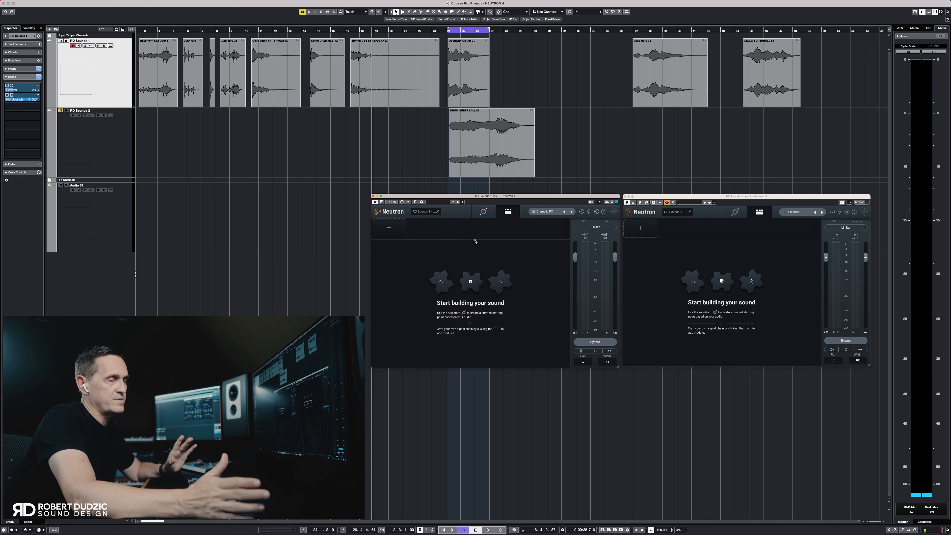
Add a Sculptor module to the empty RD Sounds 1 chain, and loop and audition the first clip on the track.
click(390, 229)
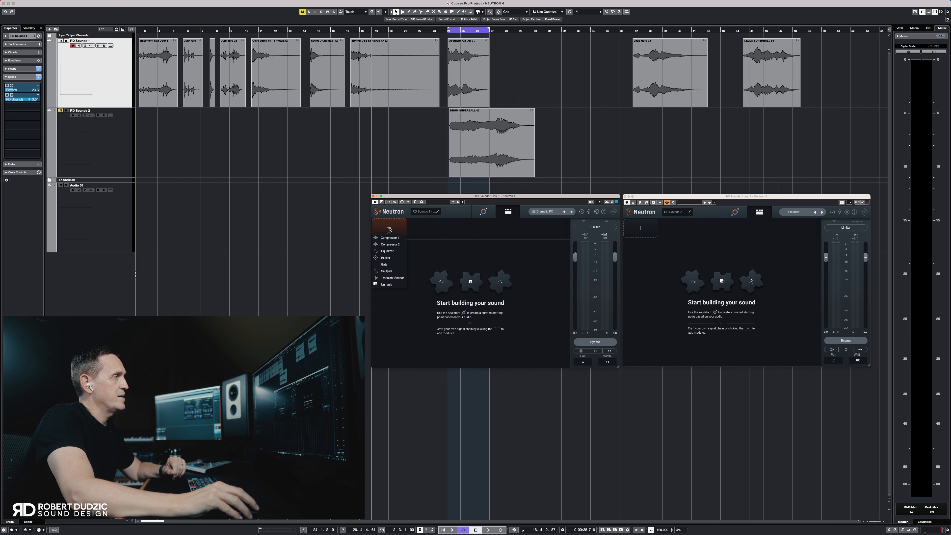
click(388, 273)
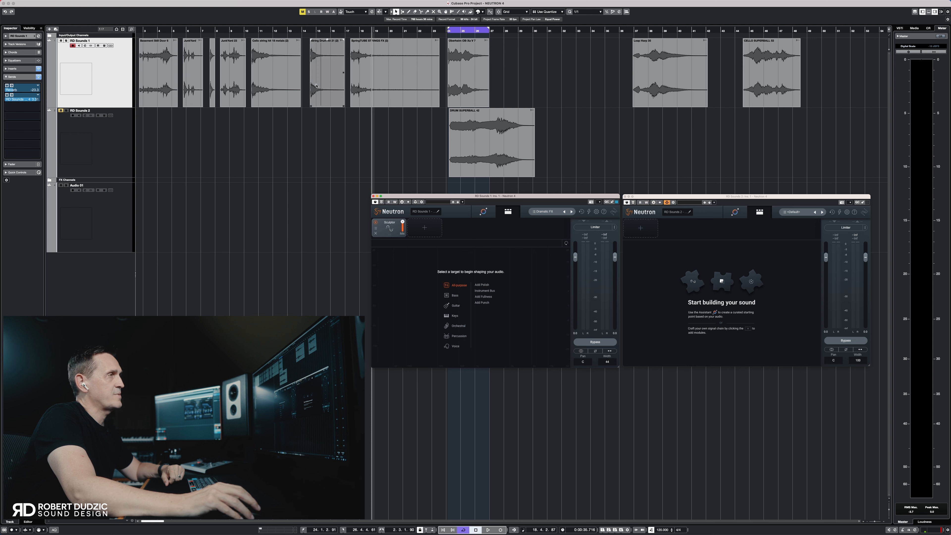
click(273, 75)
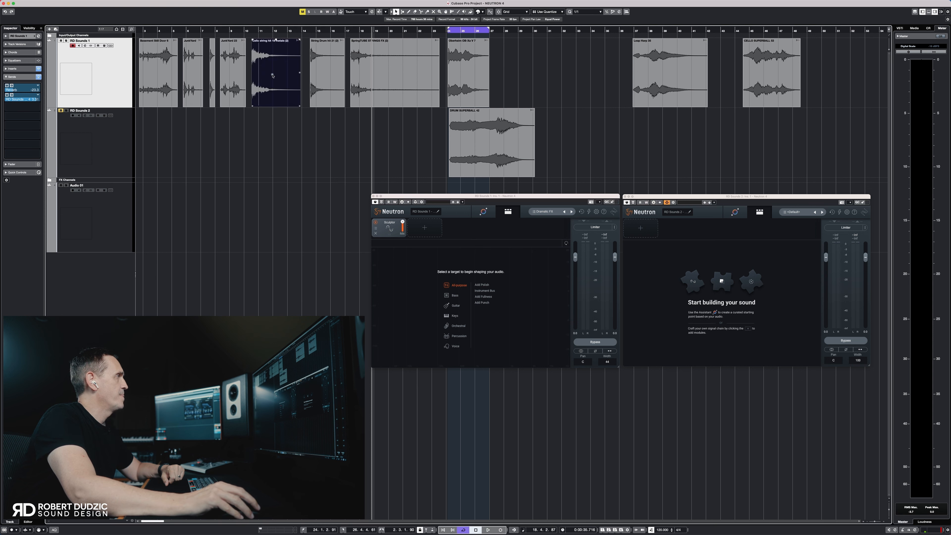
click(158, 65)
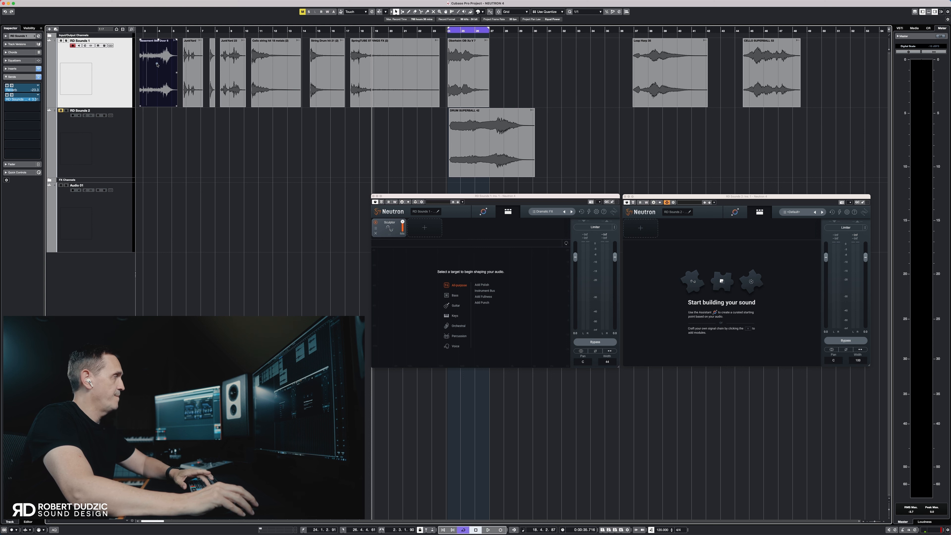
key(p)
click(138, 31)
key(space)
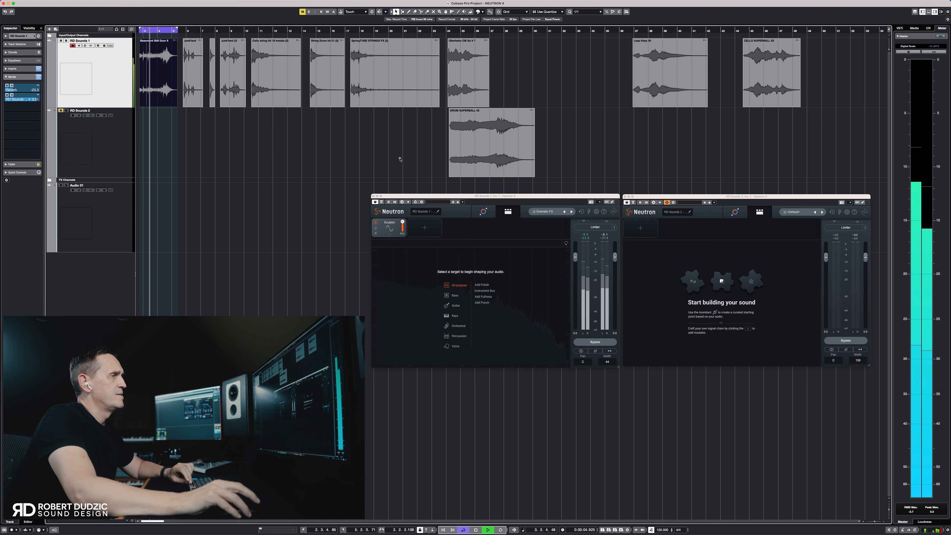
key(space)
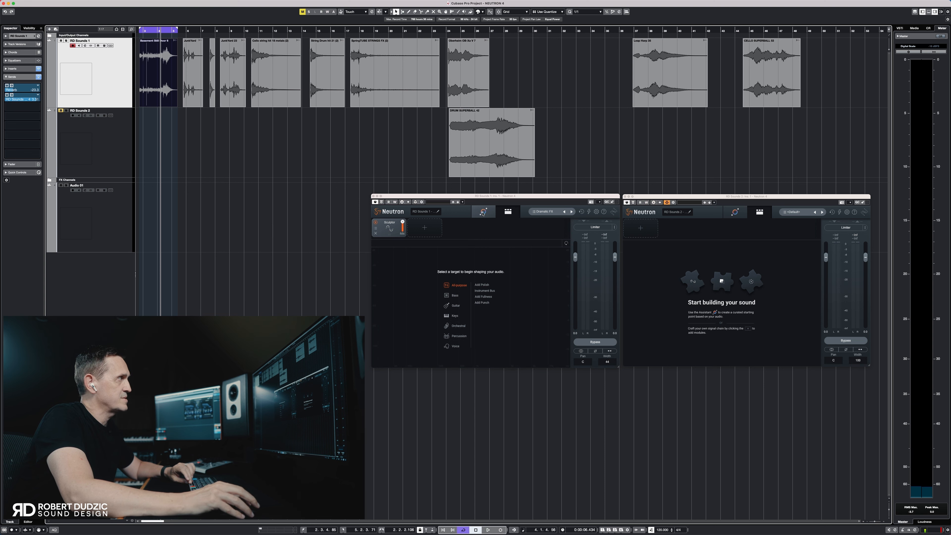
Delete the existing custom reference target in the Assistant, relearn the looped clip during playback and slightly lower the Tone Match amount.
click(483, 212)
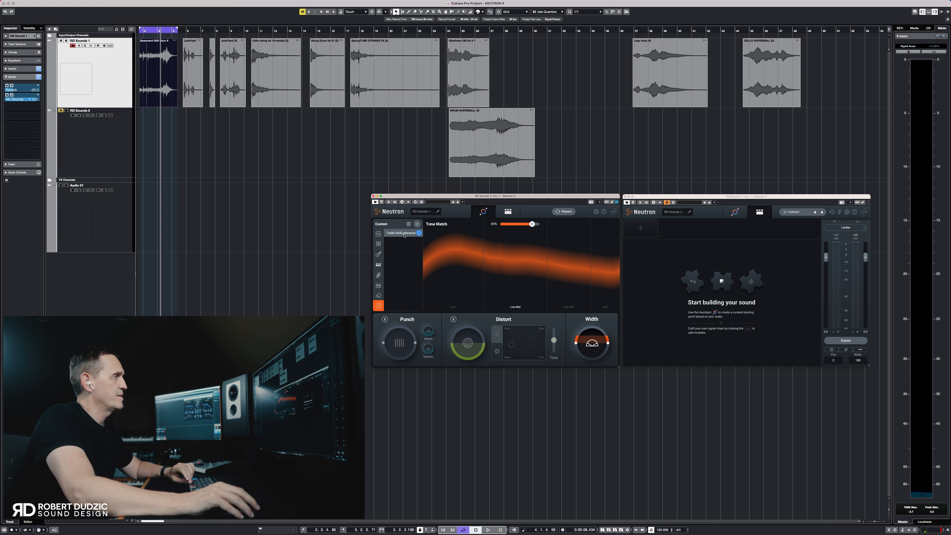
click(410, 224)
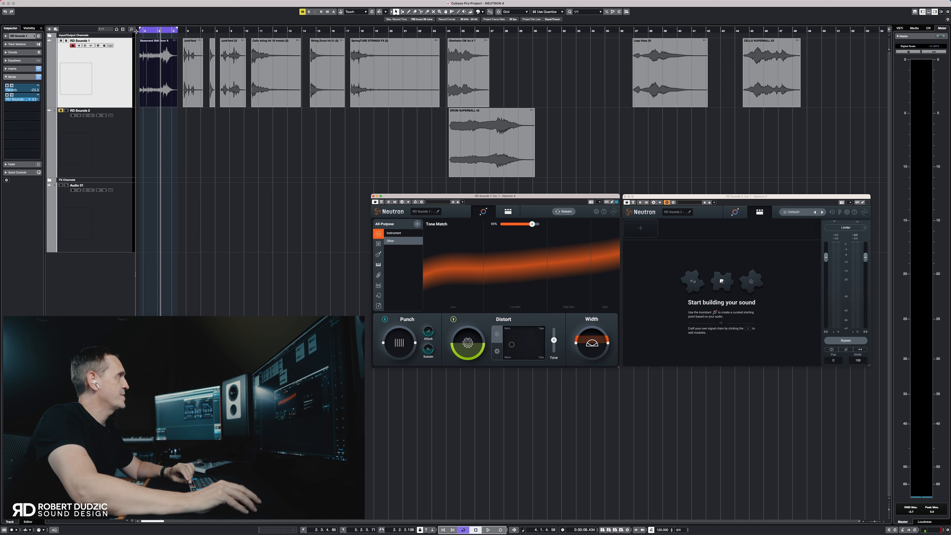
key(space)
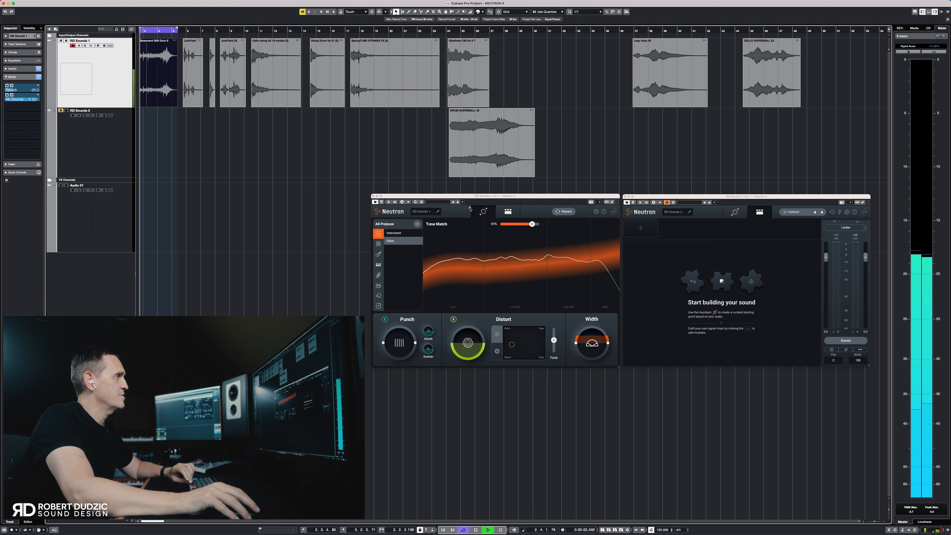
click(565, 212)
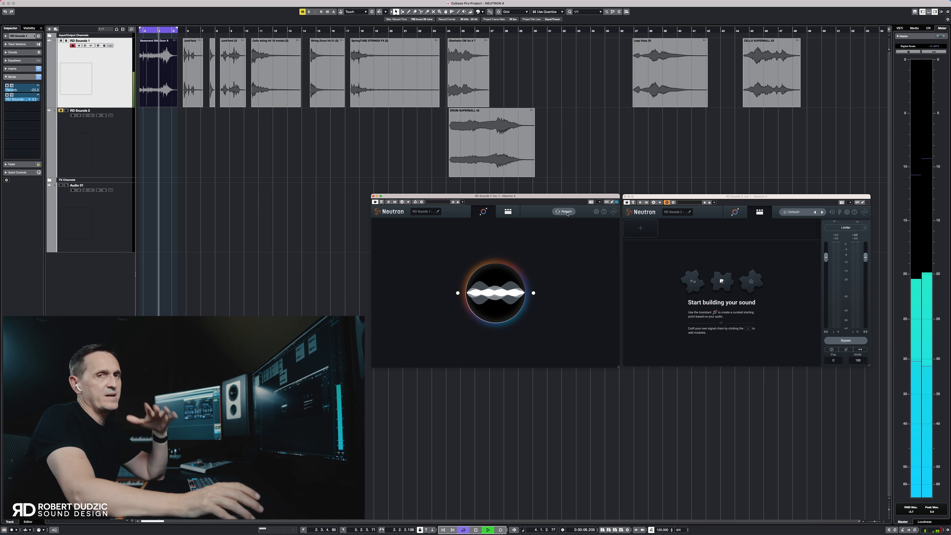
click(566, 212)
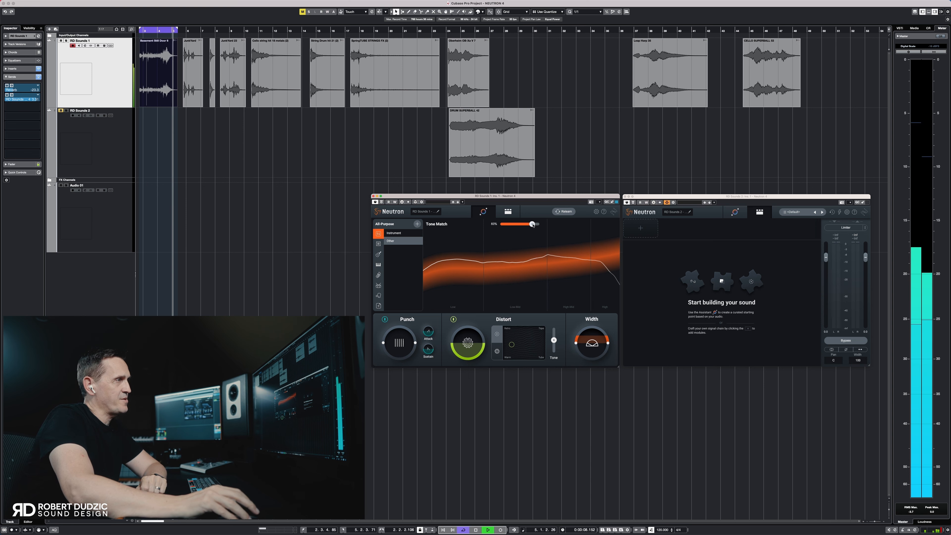
drag(532, 224, 531, 224)
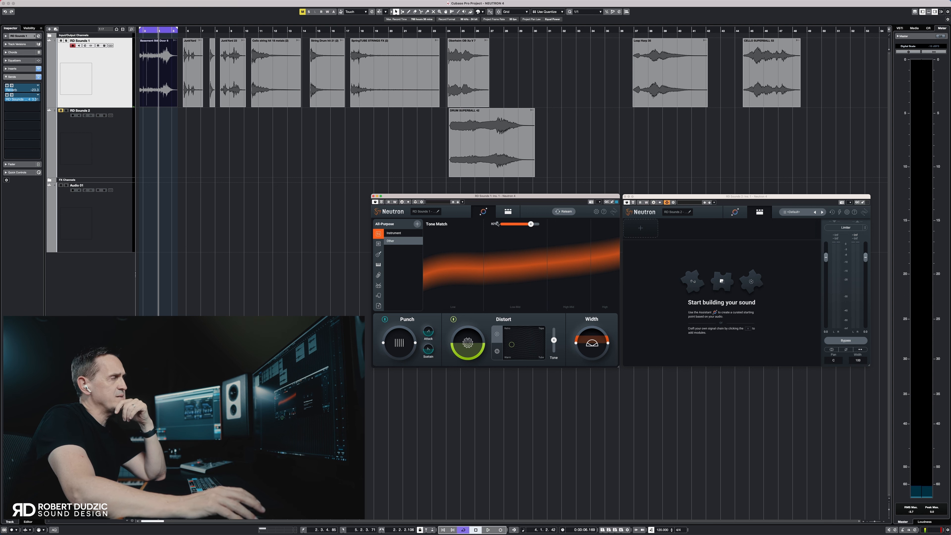
Load Trailer Sound Design Reference.wav from the Reference Audio folder as a custom Tone Match target.
click(379, 306)
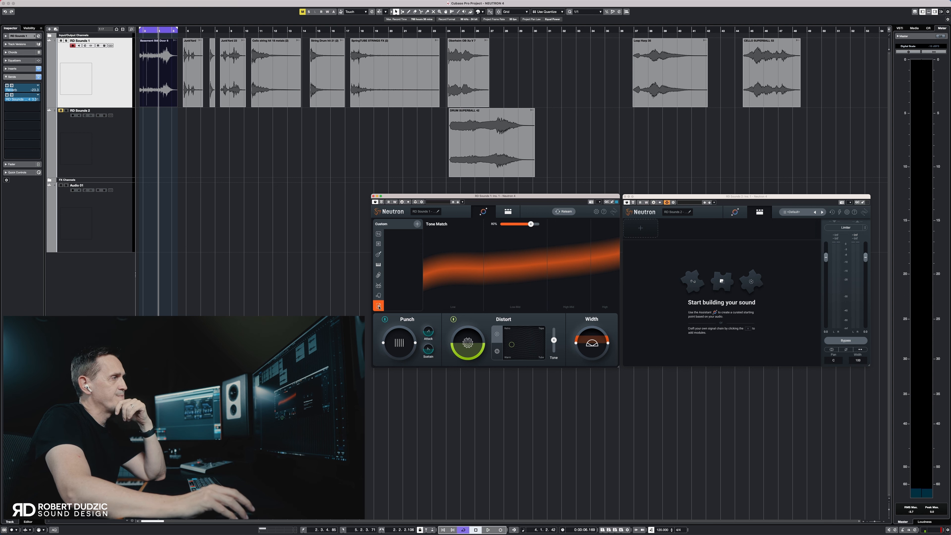
click(417, 224)
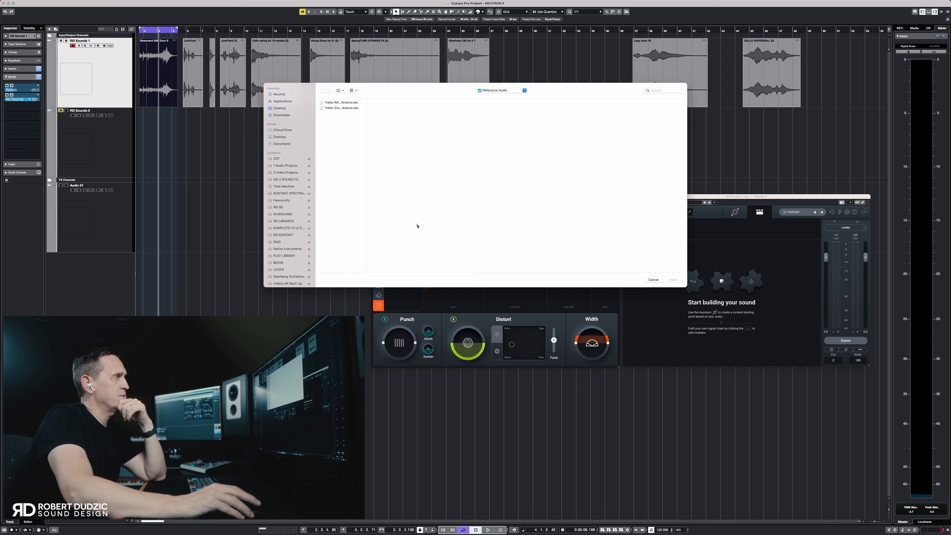
drag(367, 192, 436, 195)
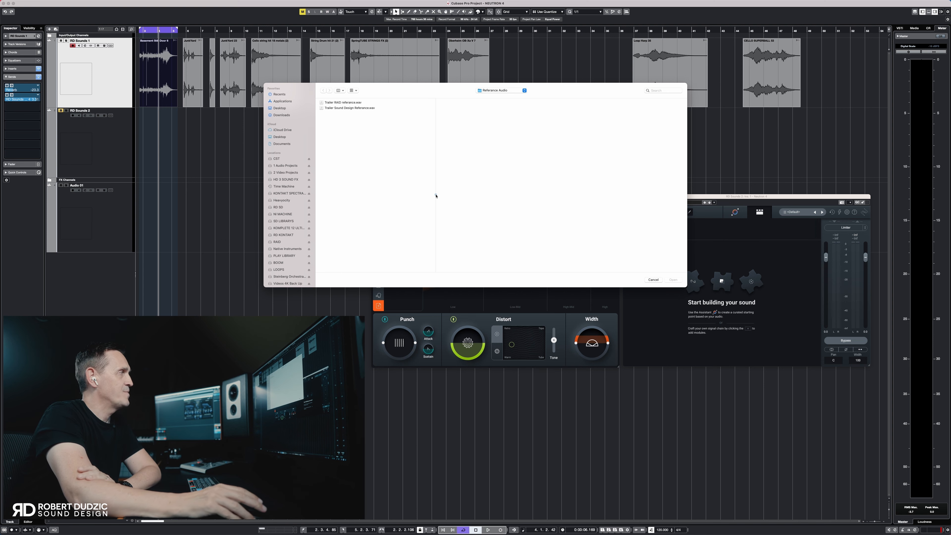
click(335, 109)
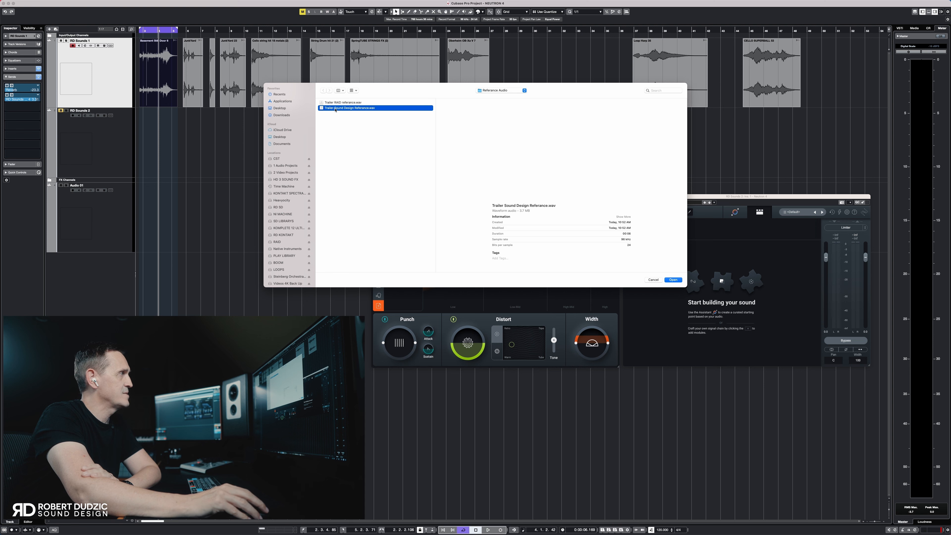
click(675, 281)
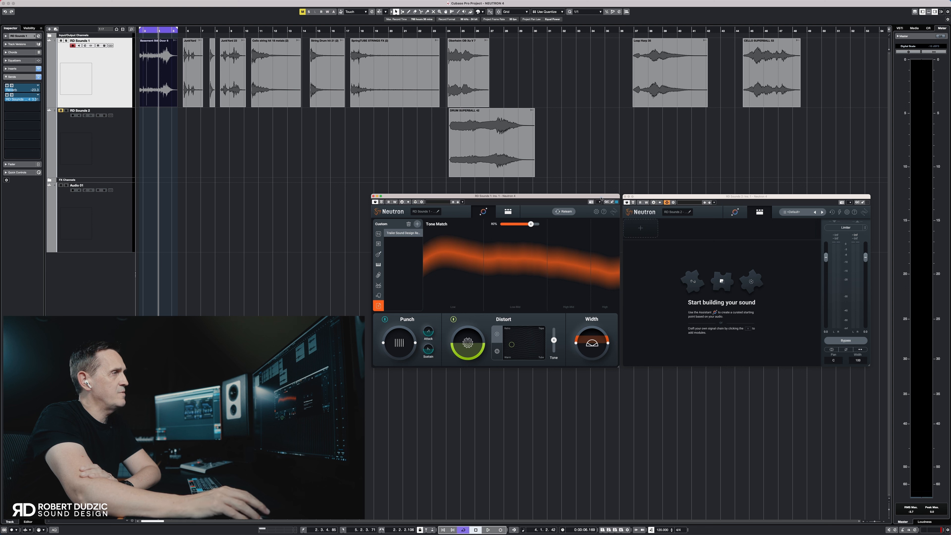
Separate the two Neutron windows, and raise the Tone Match amount to 97% while the looped clip plays.
drag(656, 197, 672, 196)
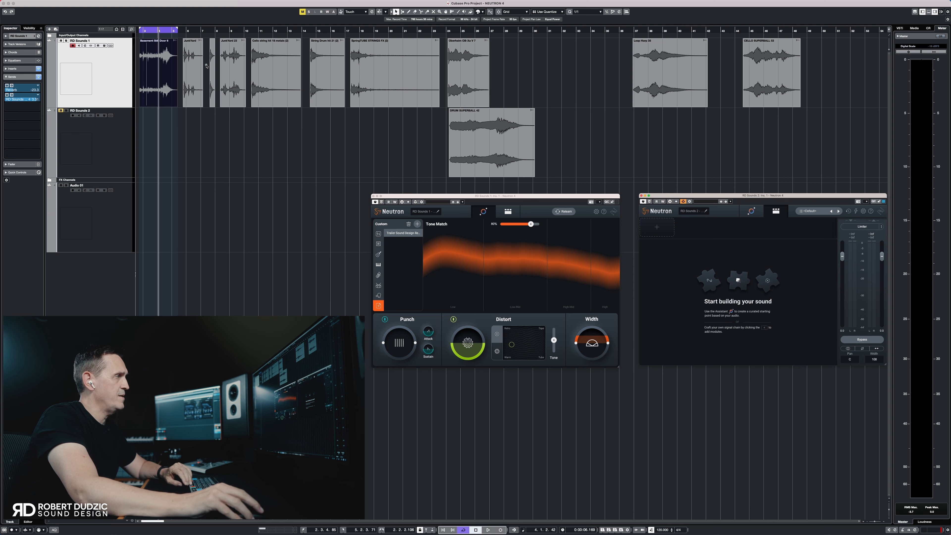
key(space)
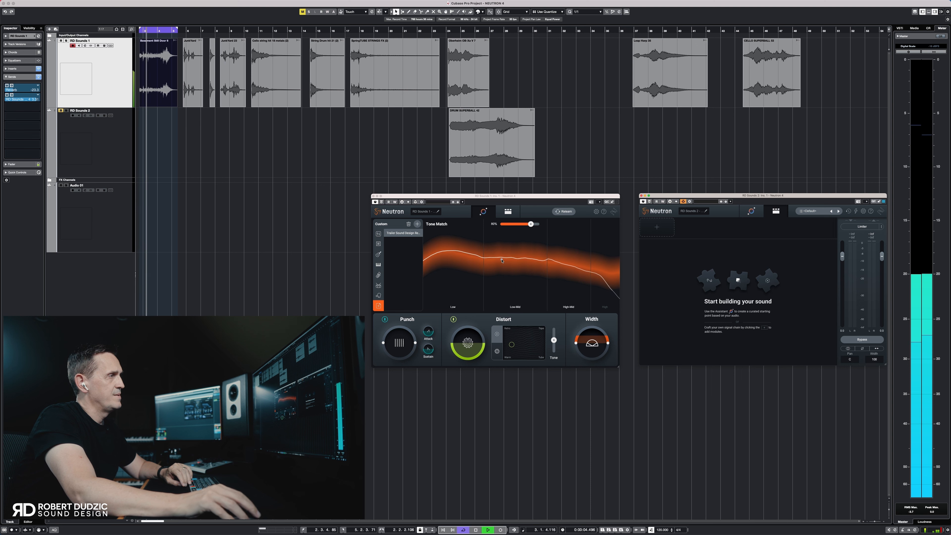
drag(530, 224, 535, 225)
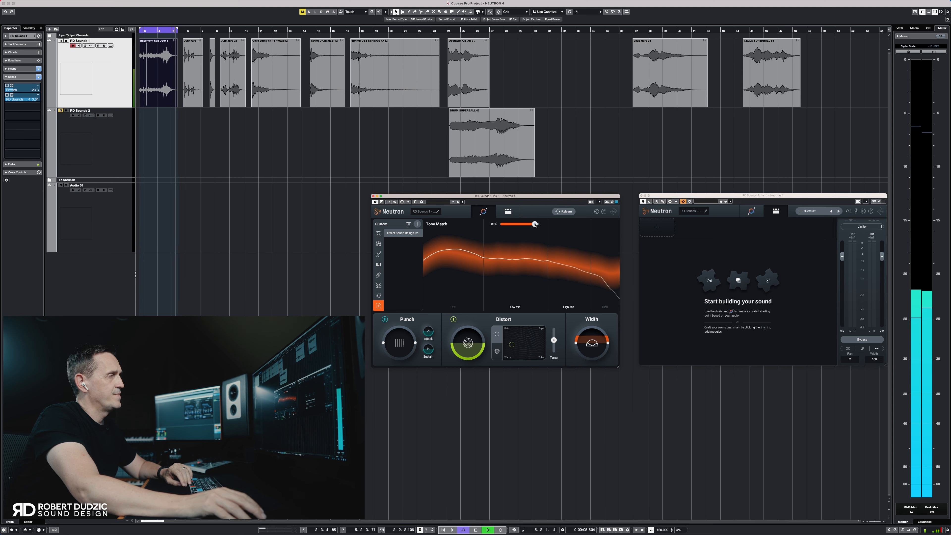
Show the detailed module chain and test the Sculptor by dropping its amount to 0, restoring it near maximum and raising the Assistant Pre-EQ.
click(510, 214)
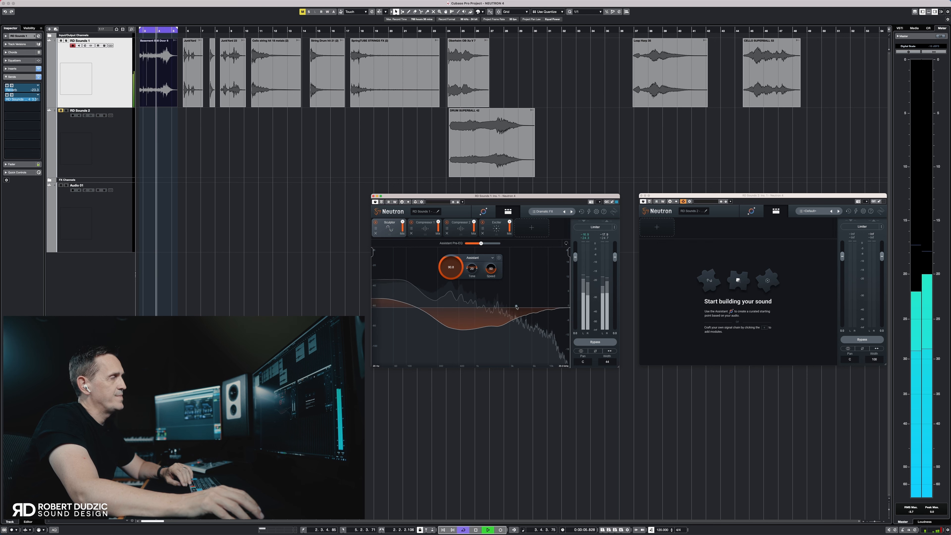
drag(445, 270, 457, 327)
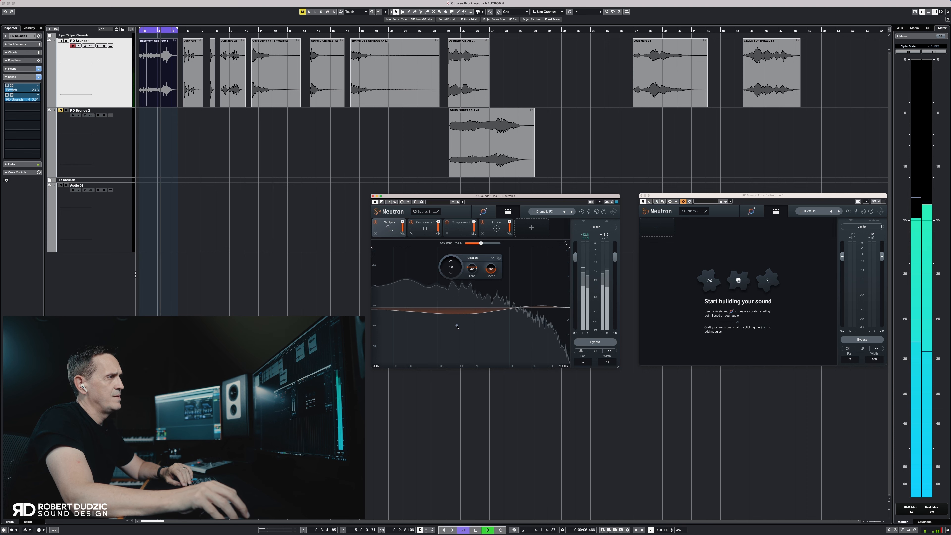
mouse_move(456, 320)
mouse_down()
mouse_move(454, 261)
mouse_move(497, 244)
mouse_up()
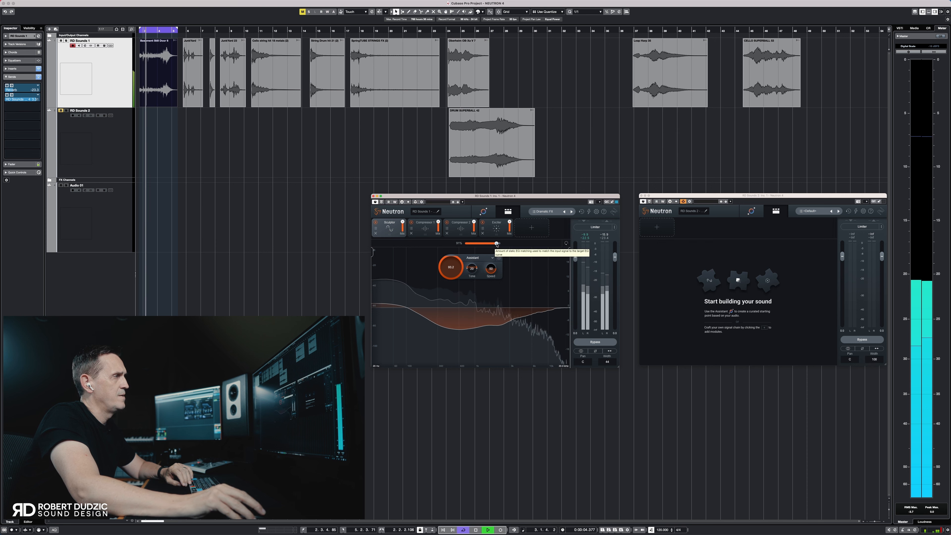
drag(451, 266, 450, 270)
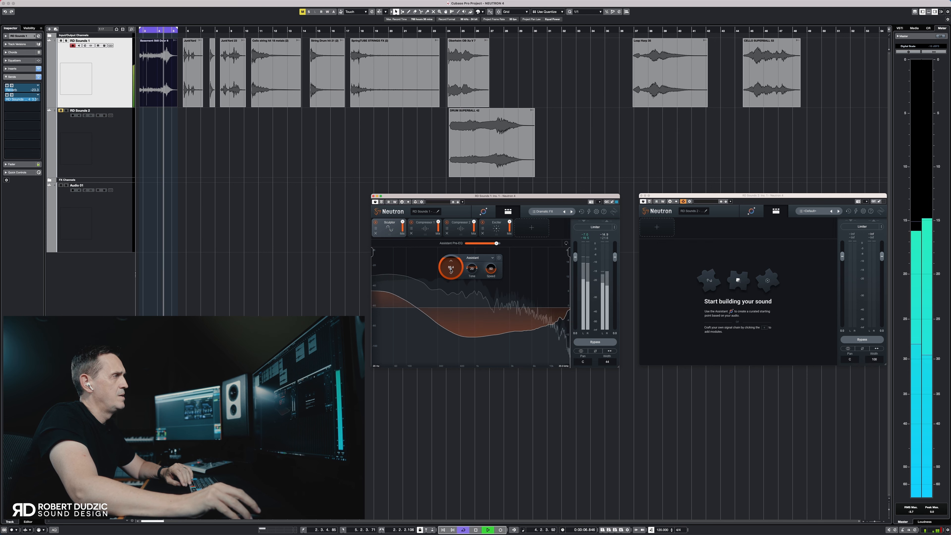
Compare the bypassed and processed sound on RD Sounds 1, and audition the clips starting near bars 10 and 14.
click(382, 202)
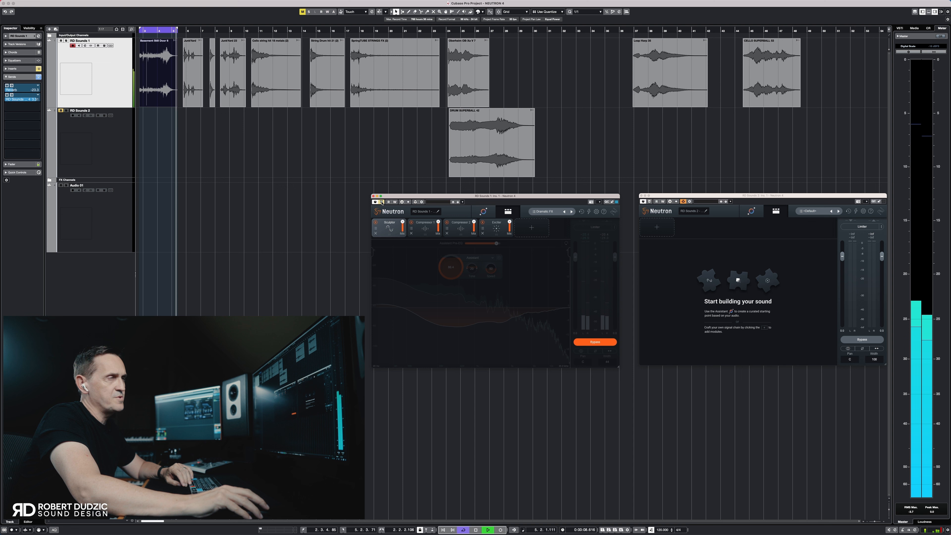
click(381, 202)
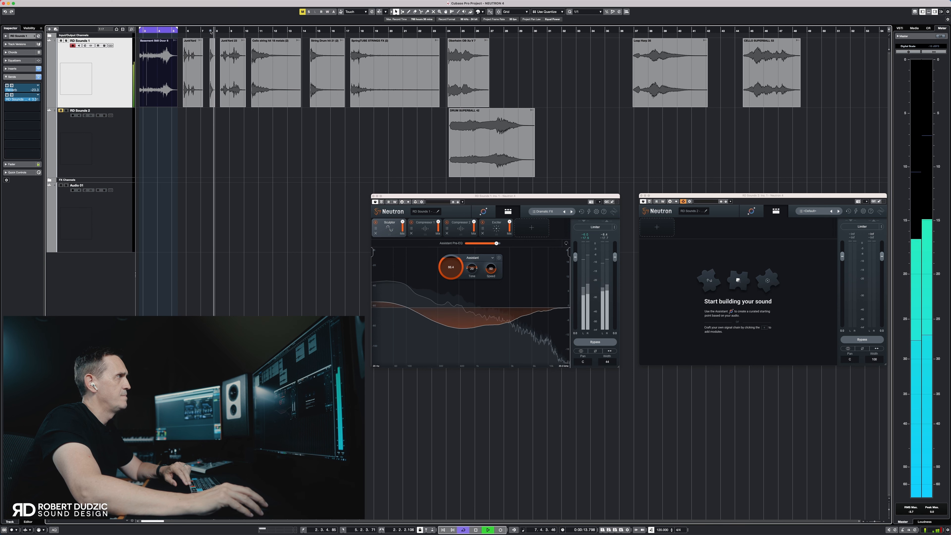
click(248, 31)
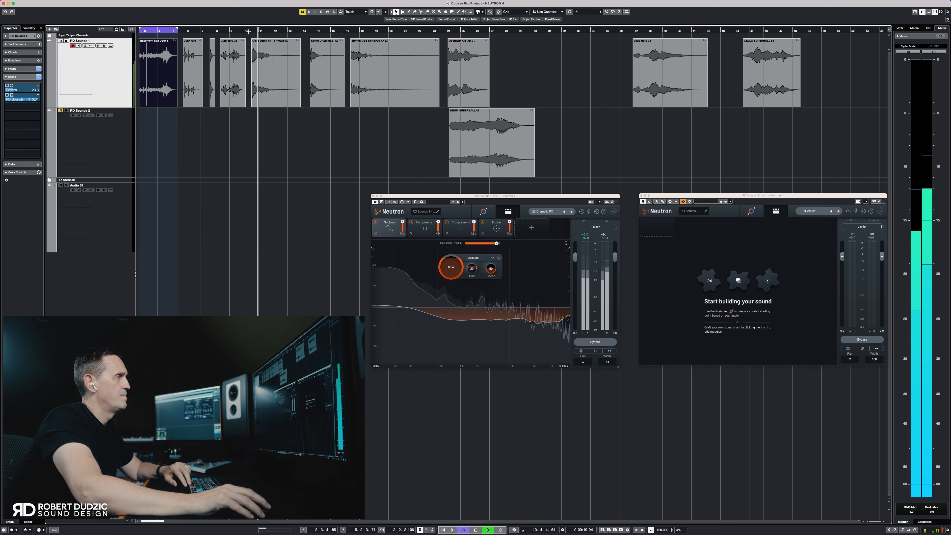
click(311, 32)
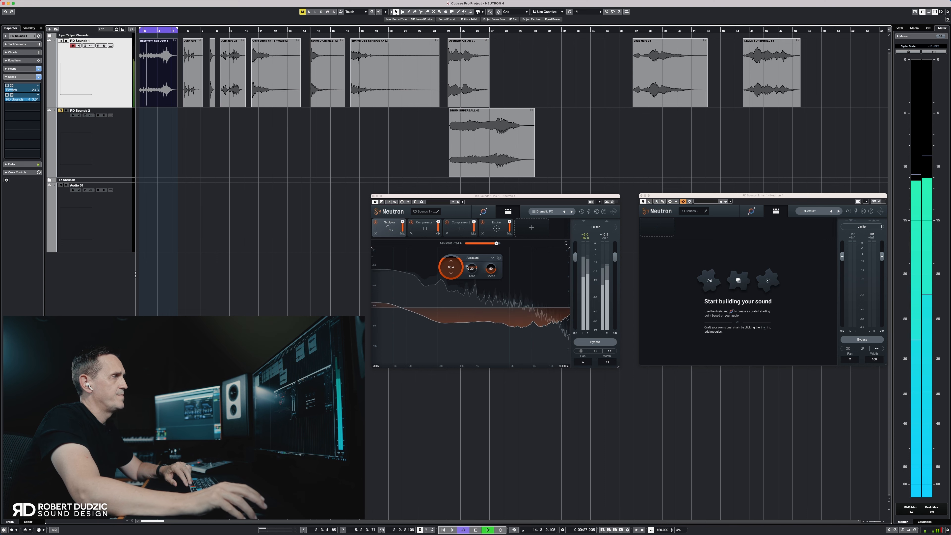
key(space)
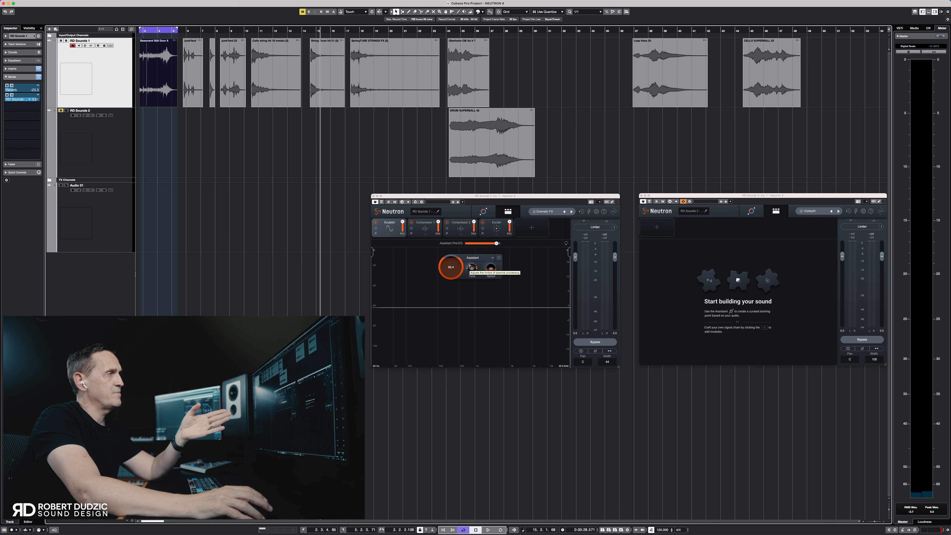
Display the Exciter module's settings and set the loop range to the RD Sounds 1 clip starting near bar 24.
click(497, 229)
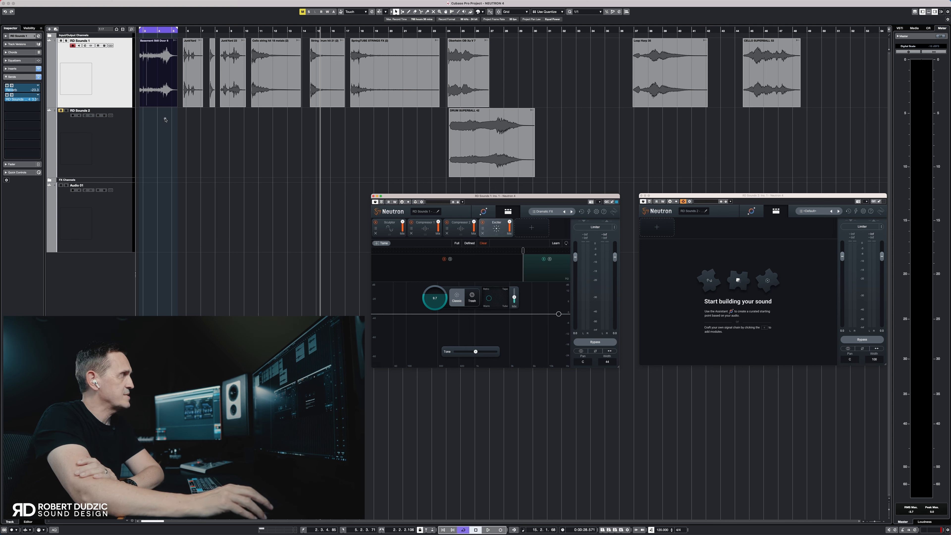
click(325, 71)
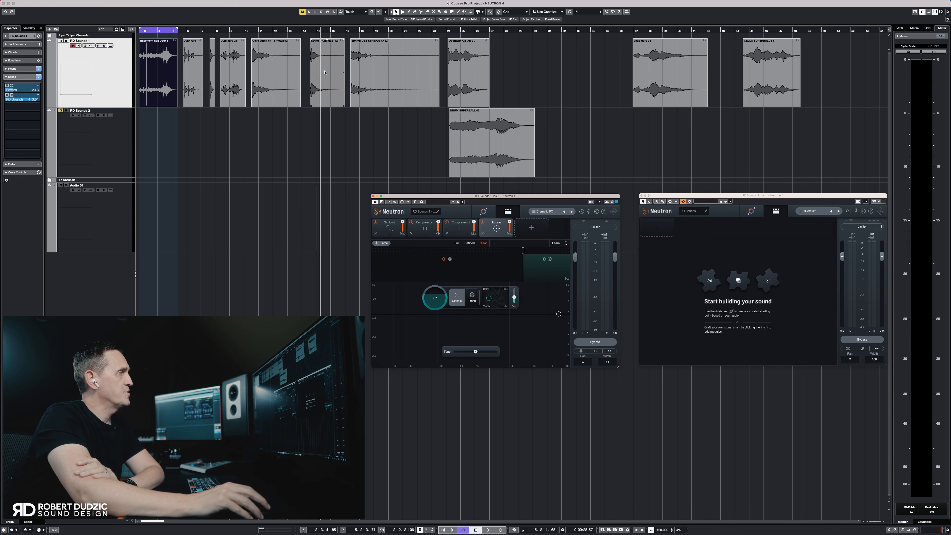
click(472, 77)
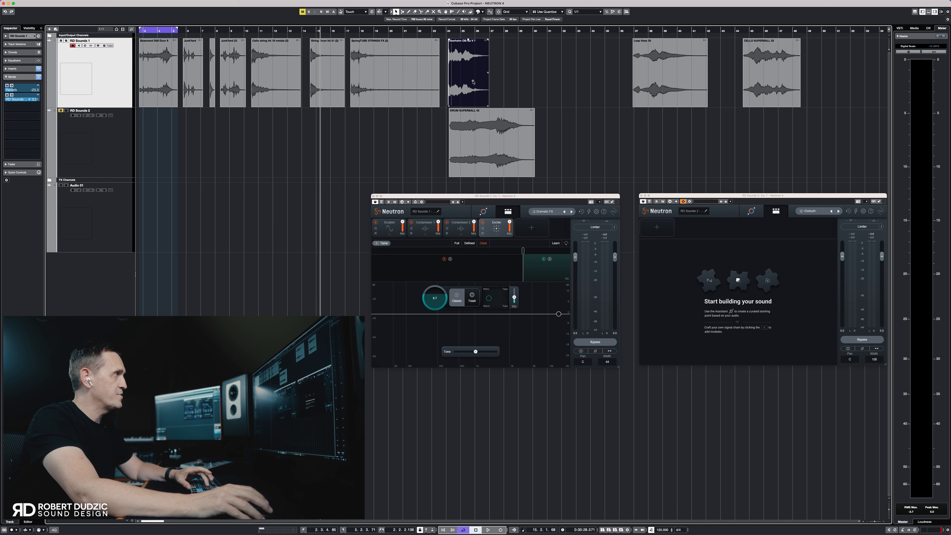
key(p)
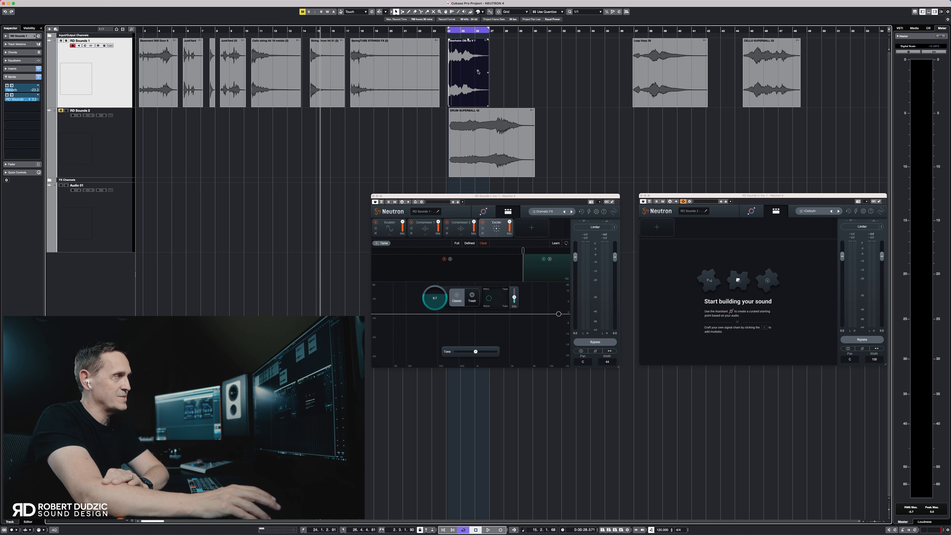
Return to the Assistant view, place the playhead at the loop's start, and delete the Trailer Sound Design custom target.
click(497, 227)
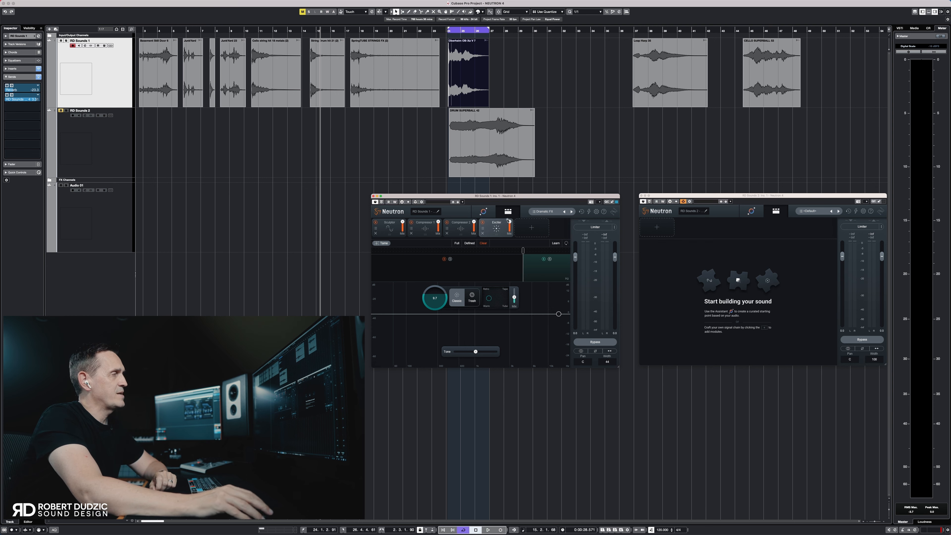
click(484, 211)
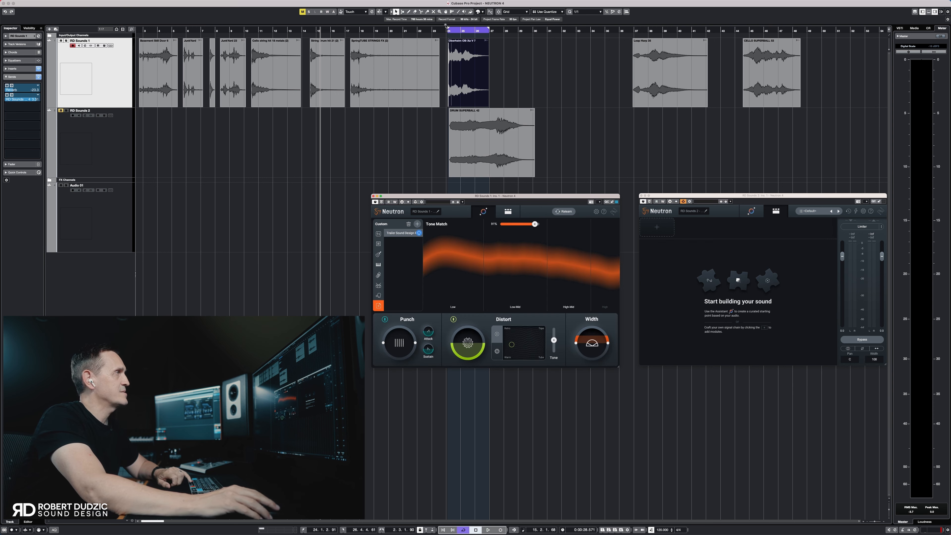
click(447, 31)
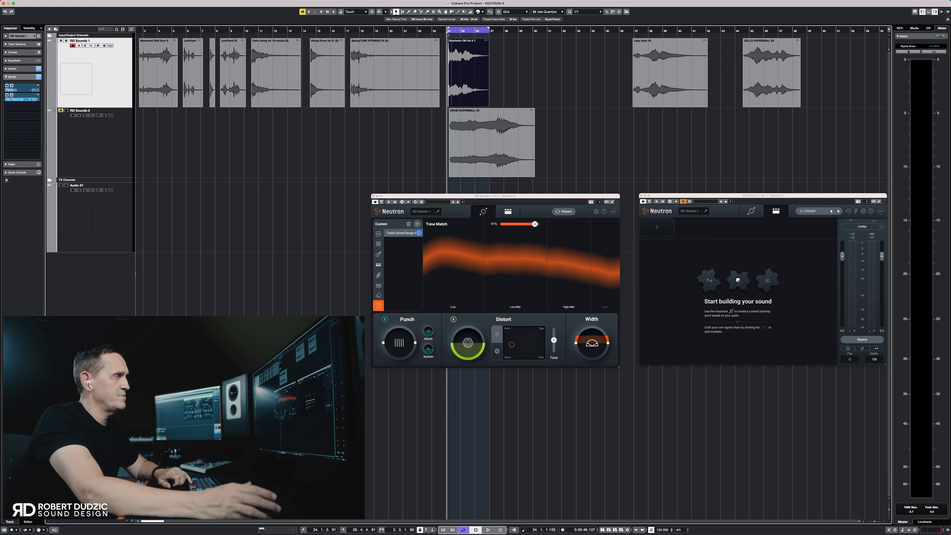
click(408, 224)
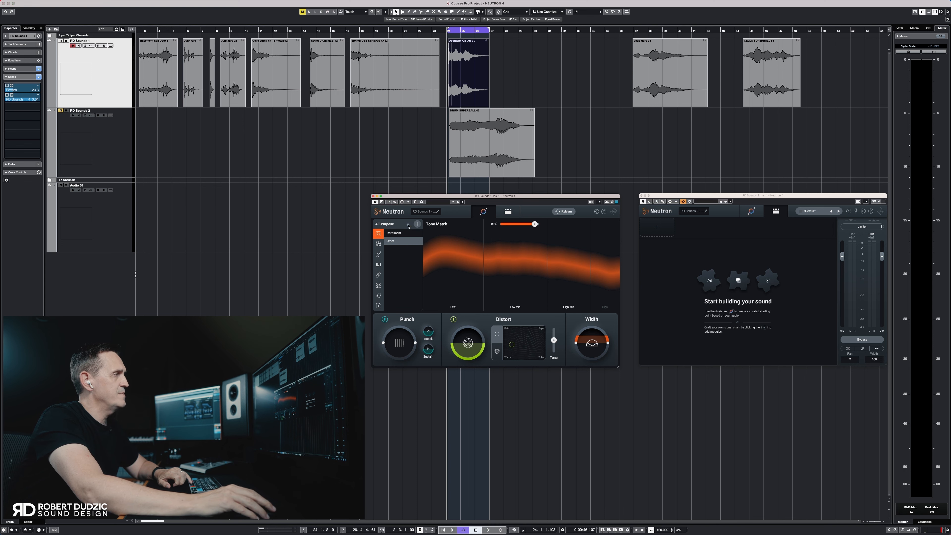
Have the Assistant relearn from the playing loop, and choose the Deep Bass target in the Bass category.
key(space)
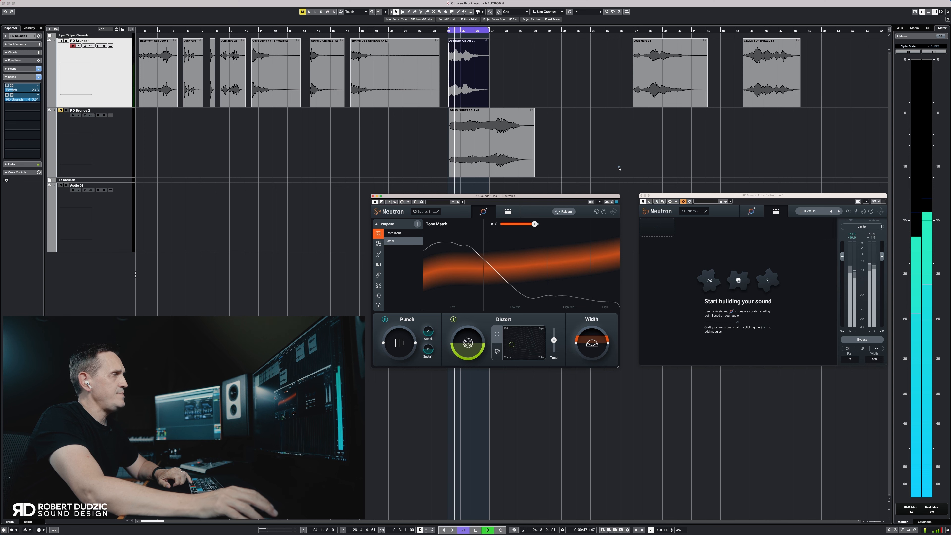
click(562, 212)
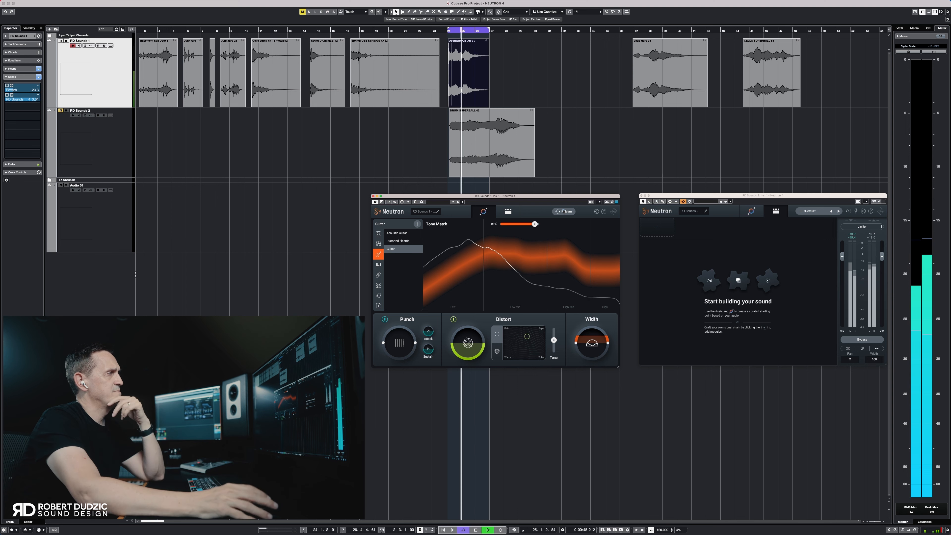
click(378, 244)
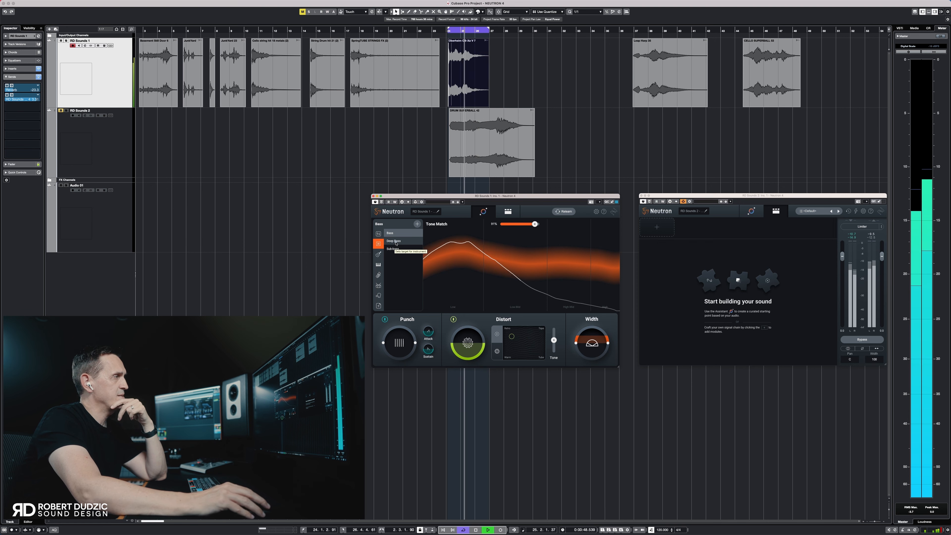
click(394, 241)
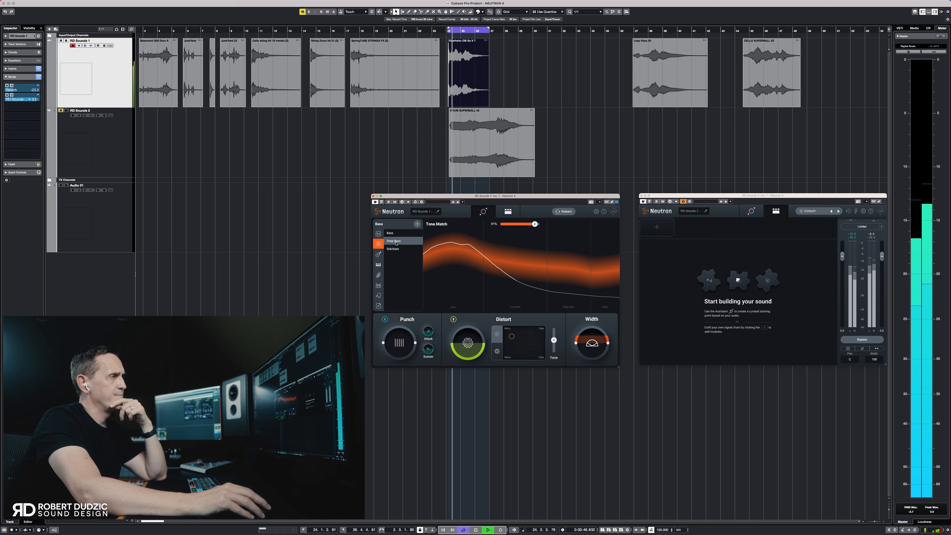
Add a custom Tone Match target from the first trailer reference WAV file in the Reference Audio folder.
click(417, 224)
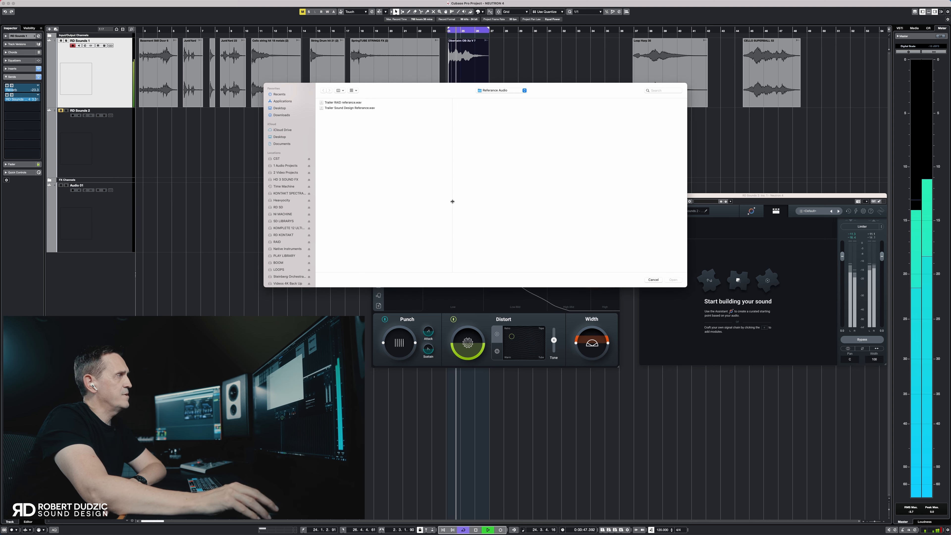
click(357, 103)
click(673, 280)
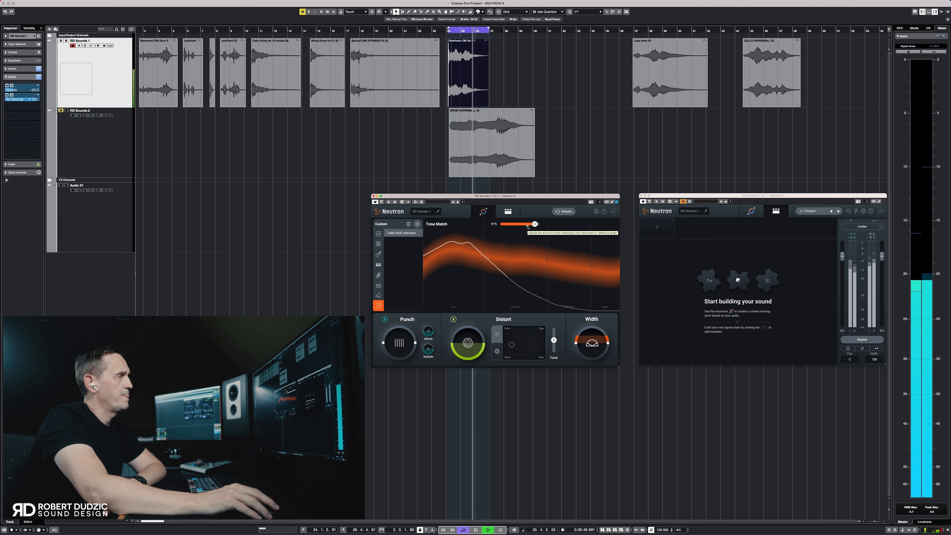
Check the detailed module chain, and lower the Assistant's Tone Match amount to 57%.
click(509, 212)
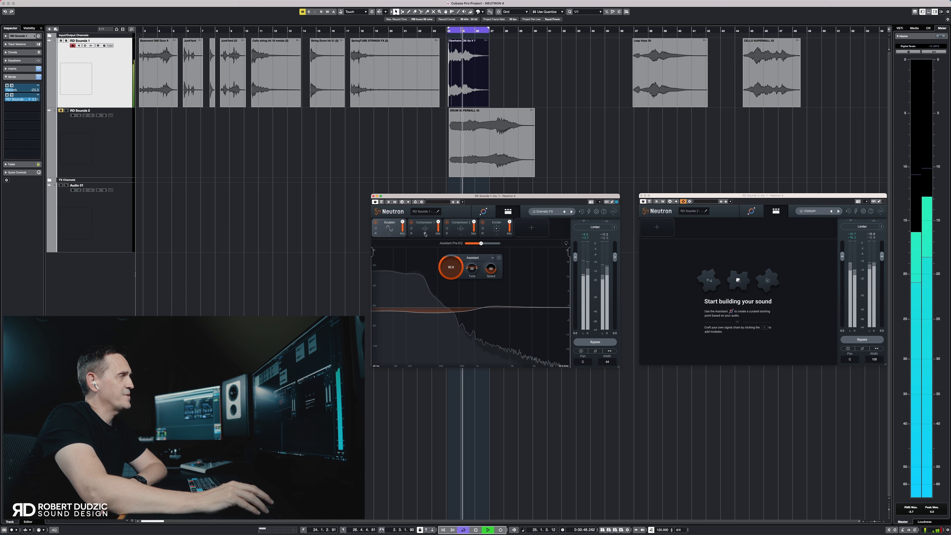
click(483, 211)
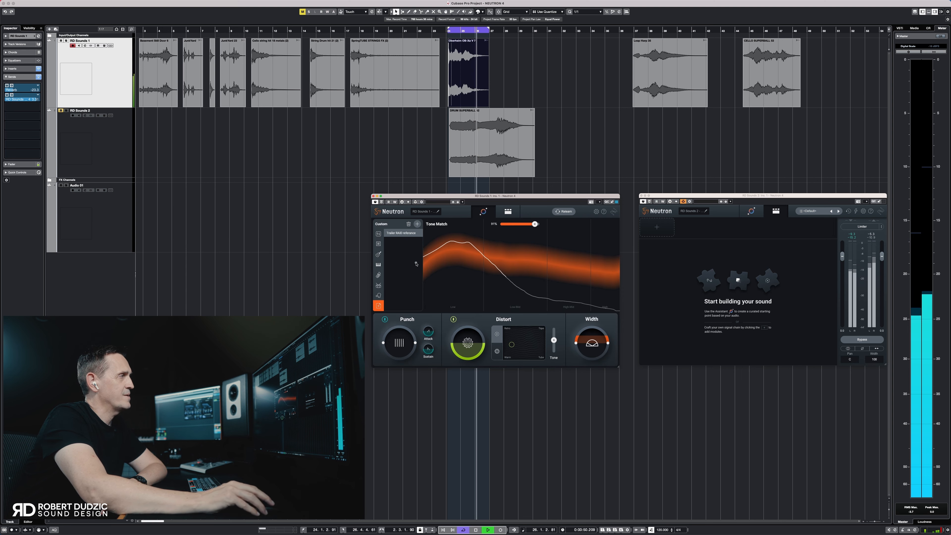
drag(535, 224, 509, 225)
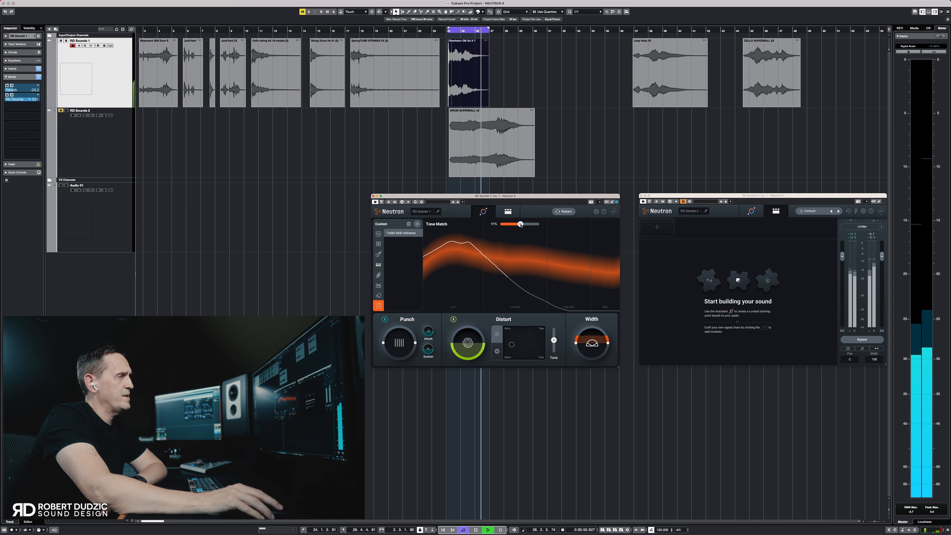
drag(517, 224, 521, 225)
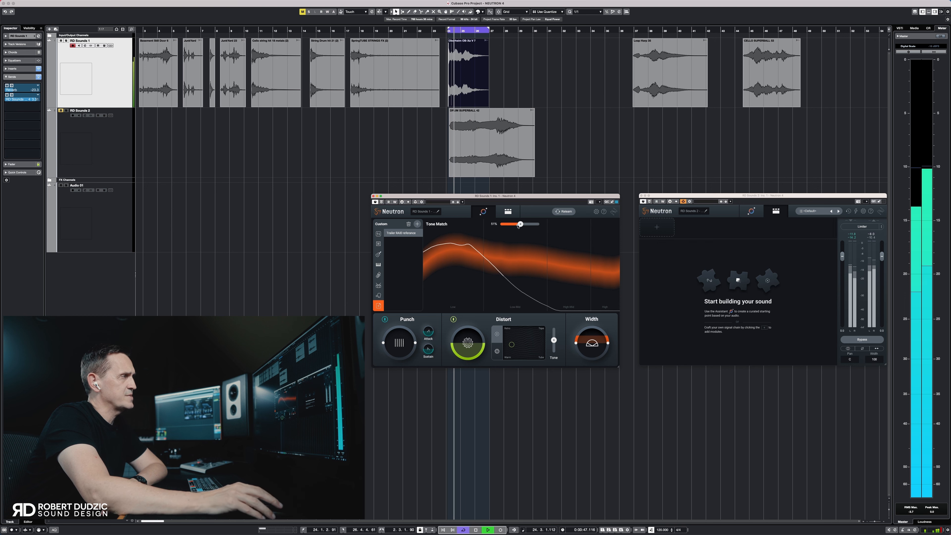
Shift the Exciter's saturation blend to the pad's upper left with Tone at about 18, and compare against the bypassed sound.
click(506, 212)
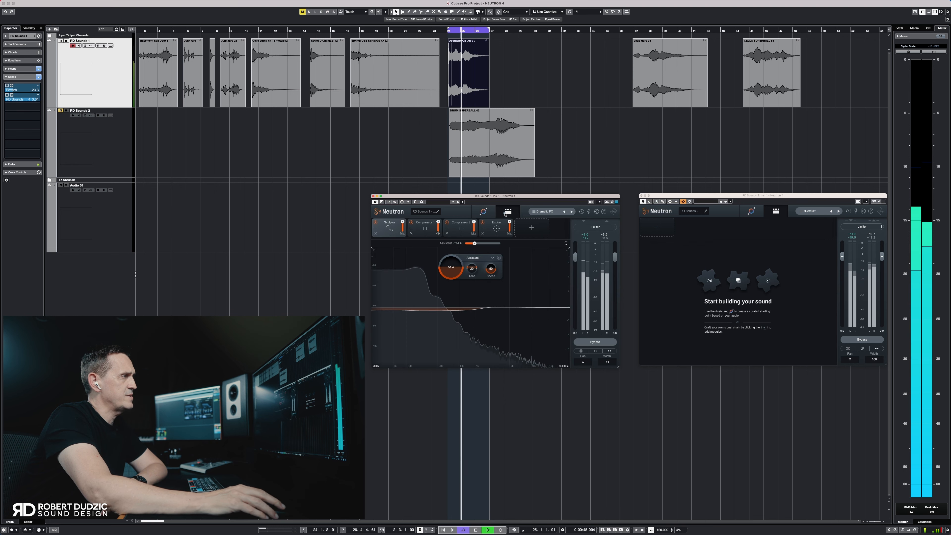
click(497, 229)
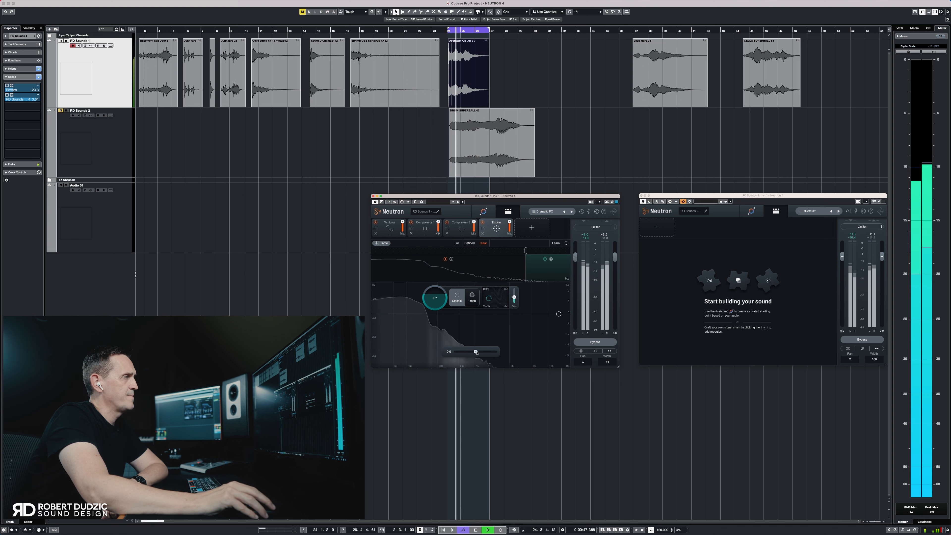
drag(477, 352, 480, 352)
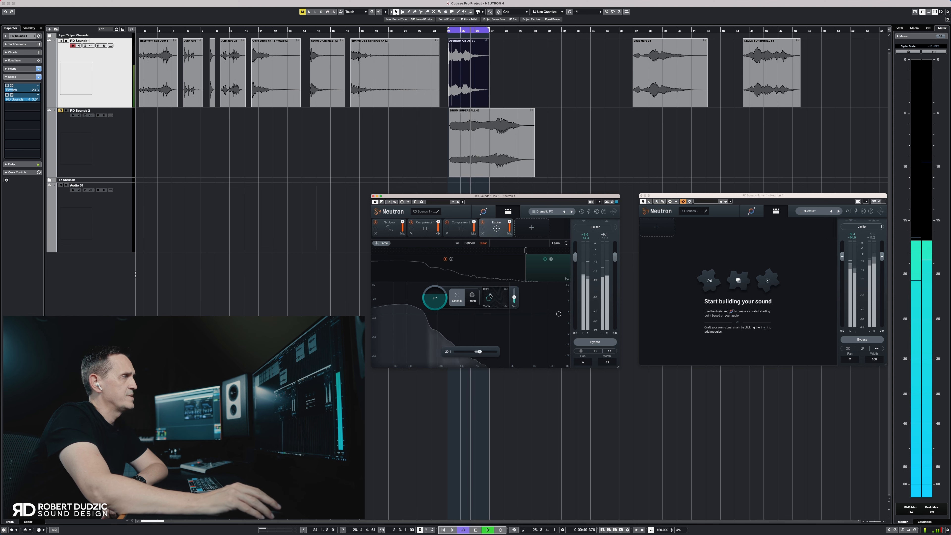
drag(489, 296, 488, 294)
drag(480, 352, 483, 353)
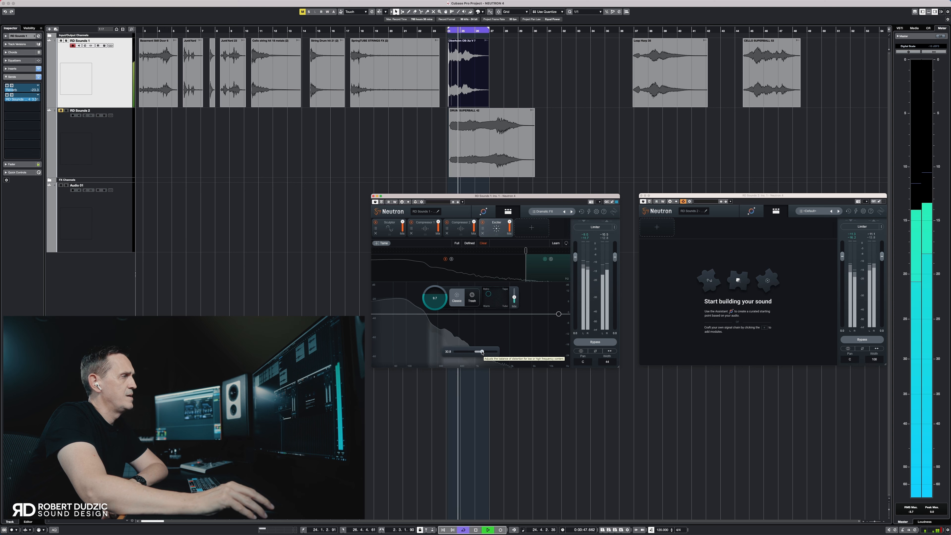
drag(482, 352, 479, 352)
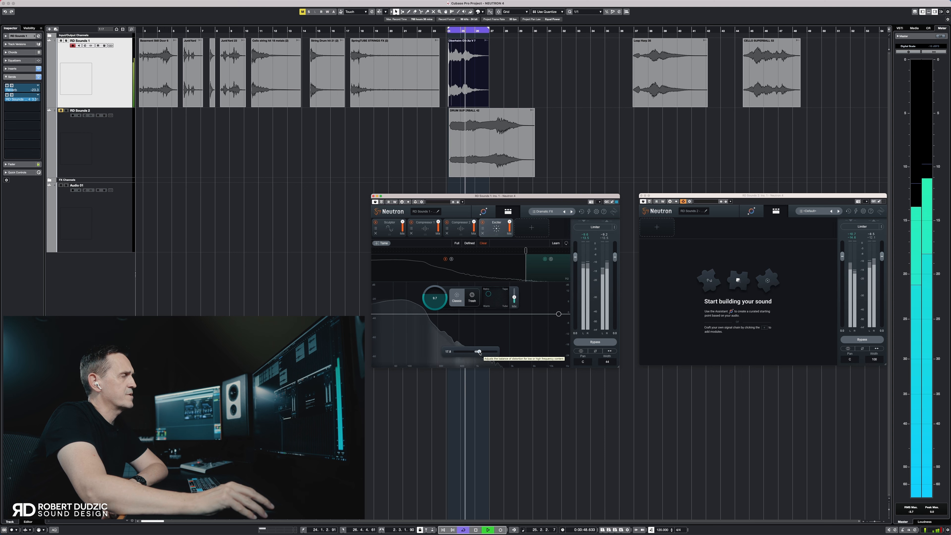
click(382, 203)
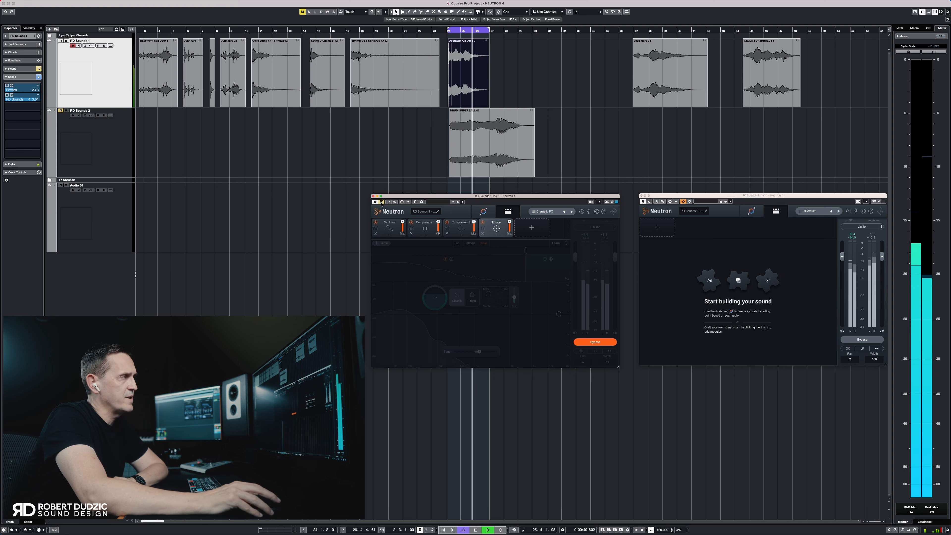
click(382, 202)
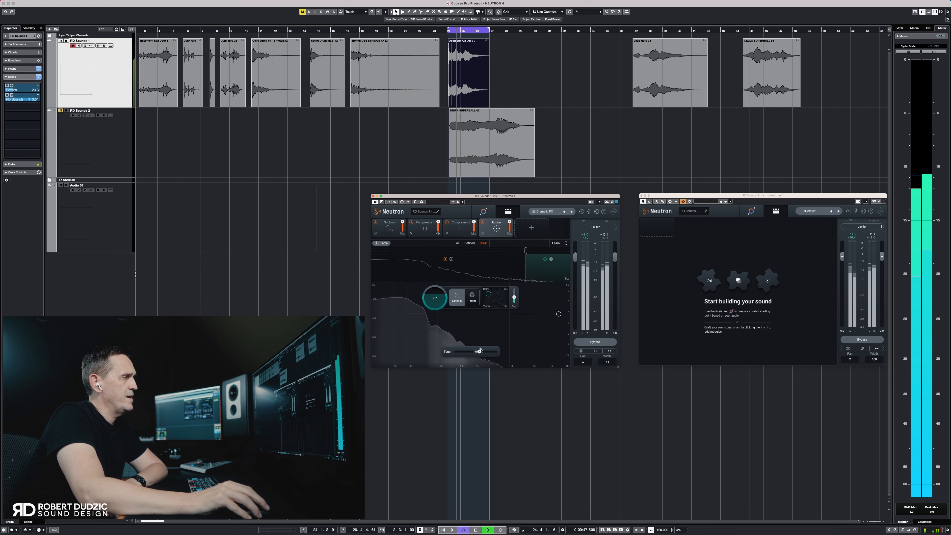
Raise the Exciter's mix, reduce its drive to about 7.8, and lower its Tone to about -18 while keeping the blend at upper left.
drag(480, 352, 478, 353)
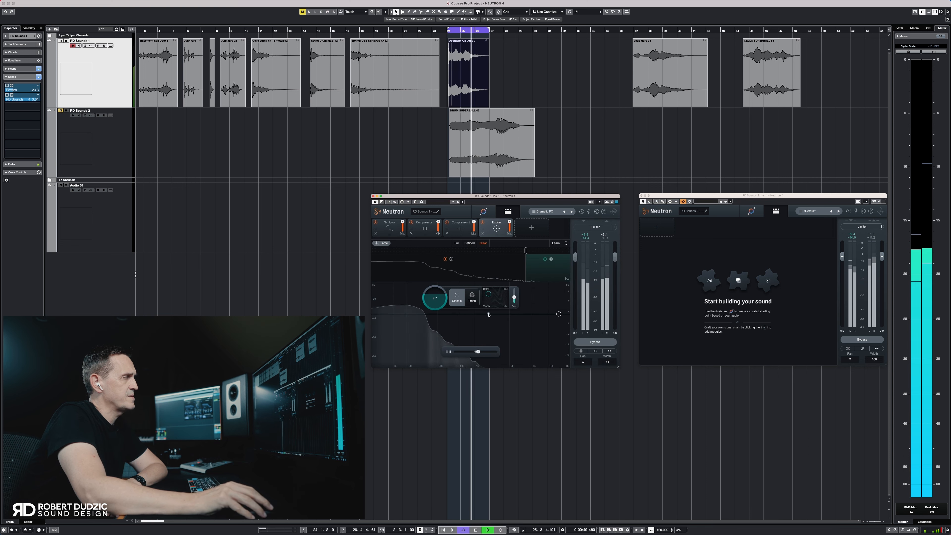
drag(515, 297, 515, 293)
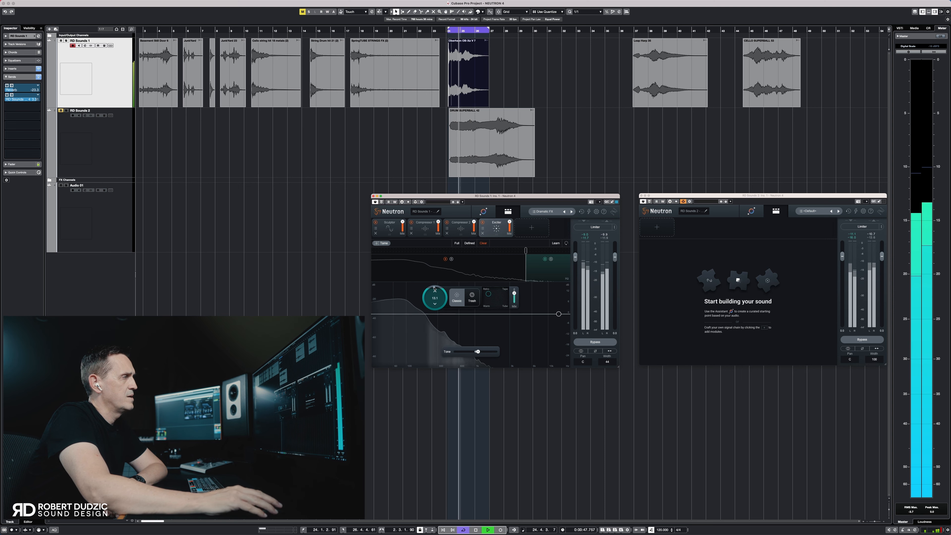
mouse_move(435, 315)
mouse_down()
mouse_move(435, 324)
mouse_move(436, 314)
mouse_up()
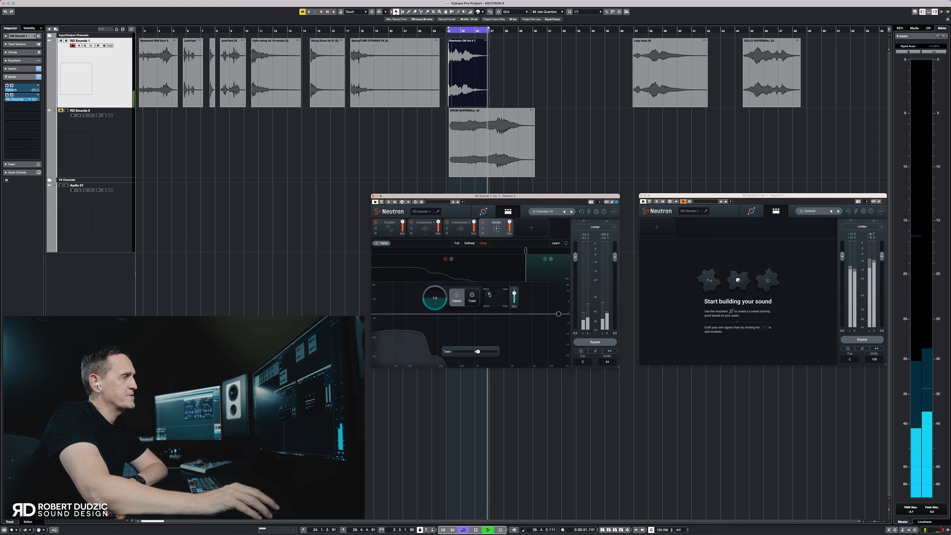
drag(504, 302, 489, 293)
mouse_move(478, 352)
mouse_down()
mouse_move(492, 352)
mouse_move(472, 354)
mouse_up()
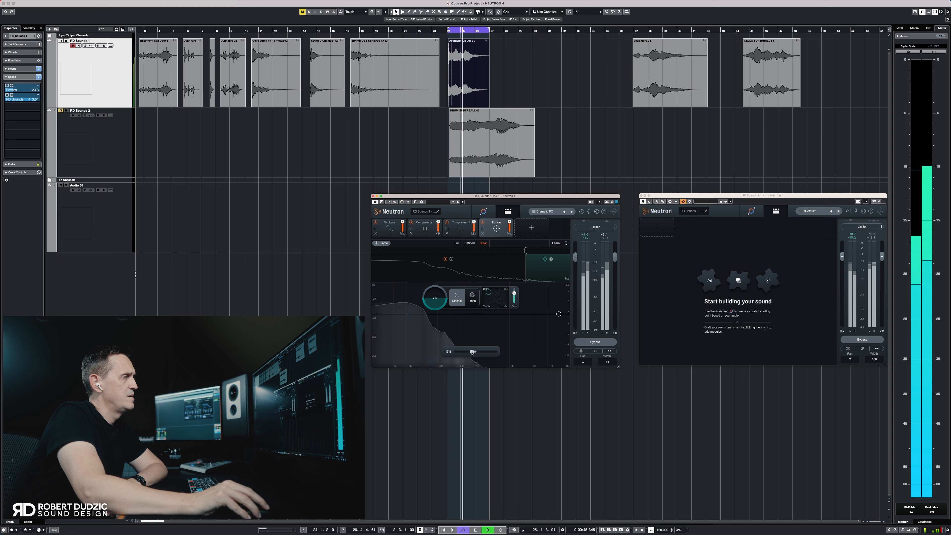
Switch the Exciter to Trash mode, try different harmonic blends with a slightly lower mix, and stop playback.
click(472, 298)
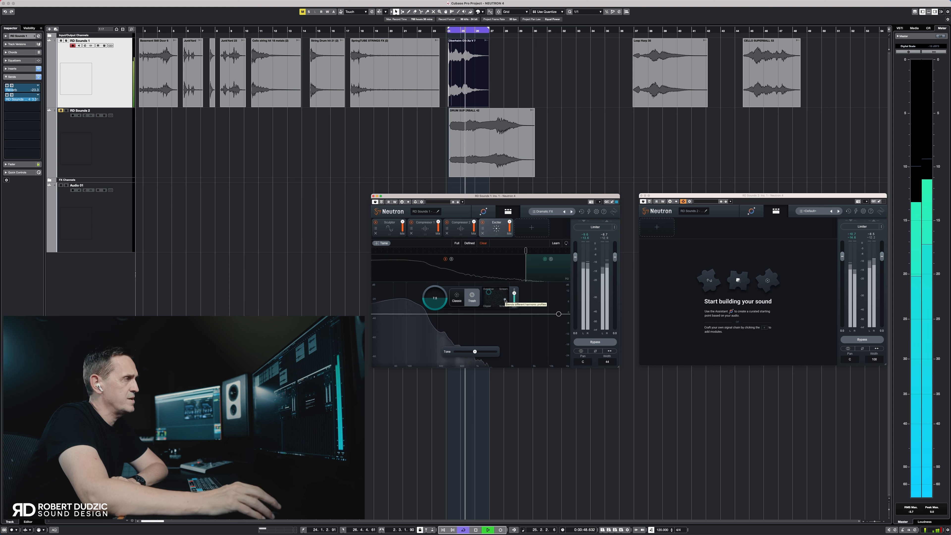
drag(488, 292, 504, 296)
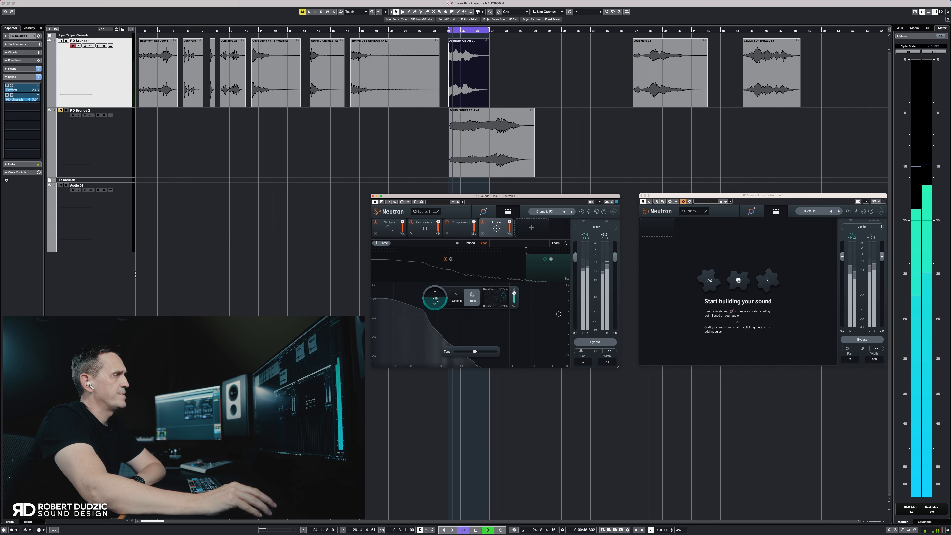
drag(492, 298, 504, 296)
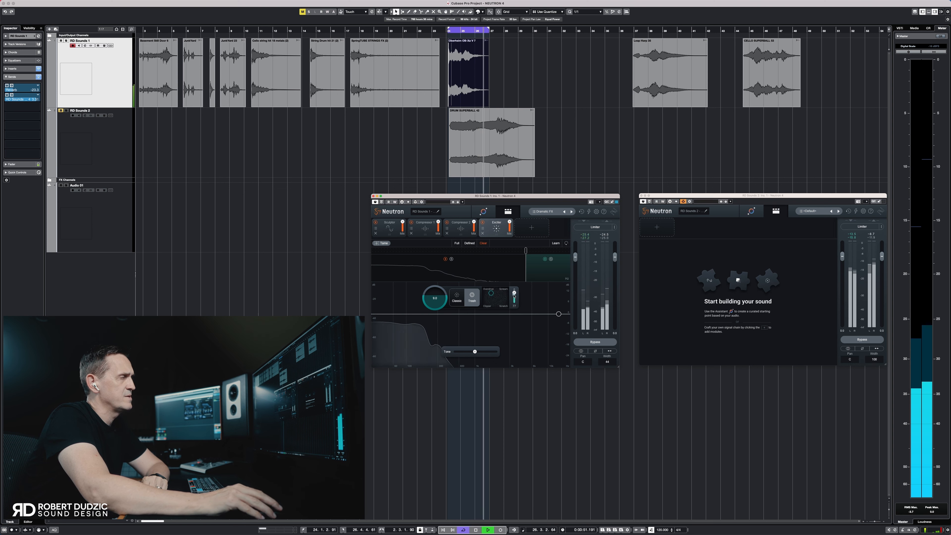
drag(513, 302, 514, 300)
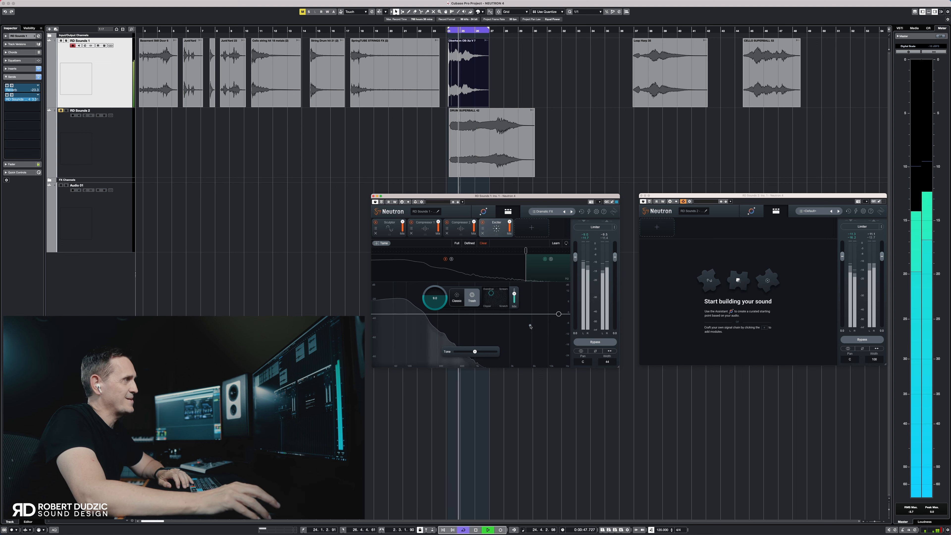
key(space)
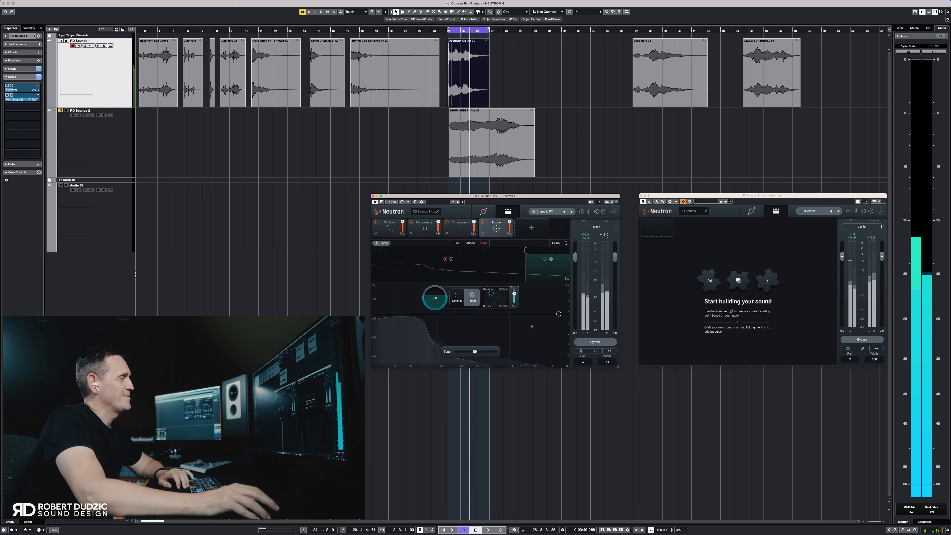
Bring the two Neutron windows closer together, and play the RD Sounds 2 track from the loop's start at bar 24.
drag(561, 199, 580, 195)
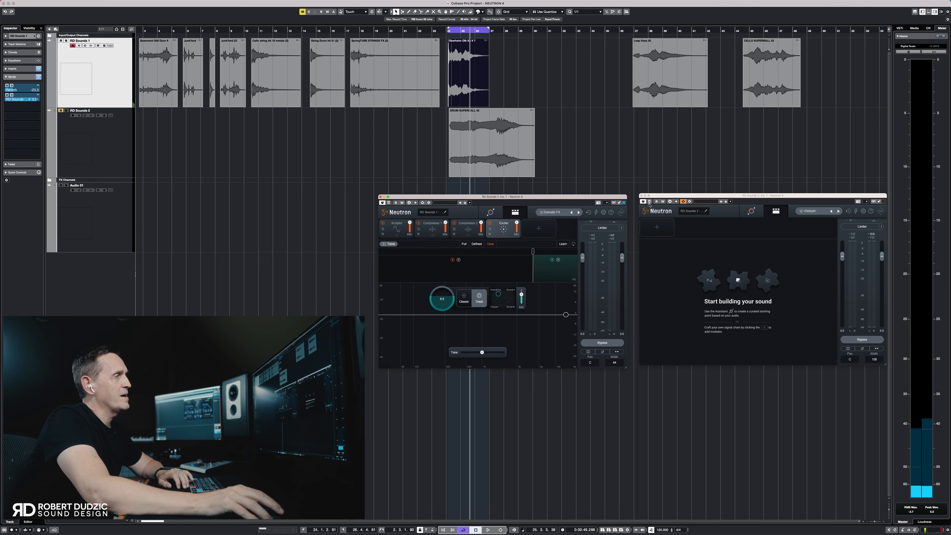
drag(695, 198, 689, 198)
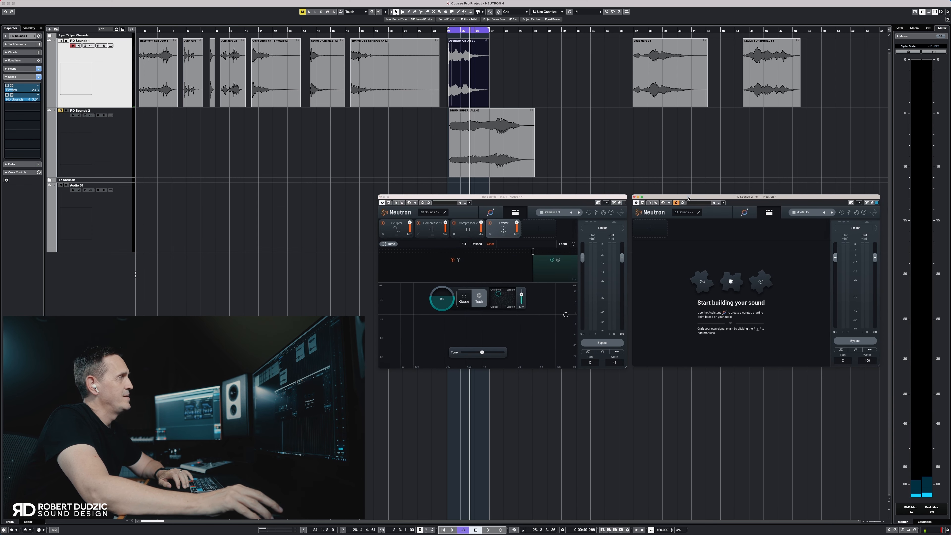
click(127, 151)
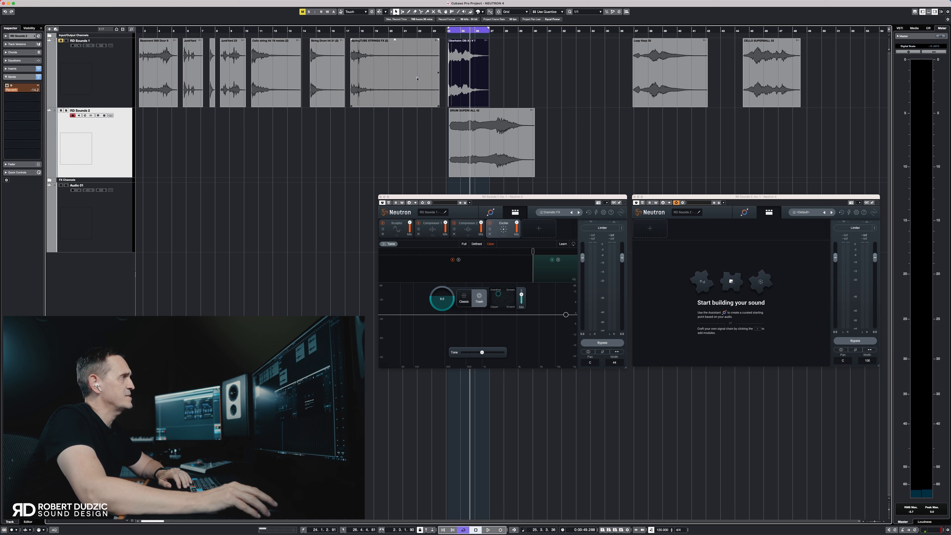
click(450, 31)
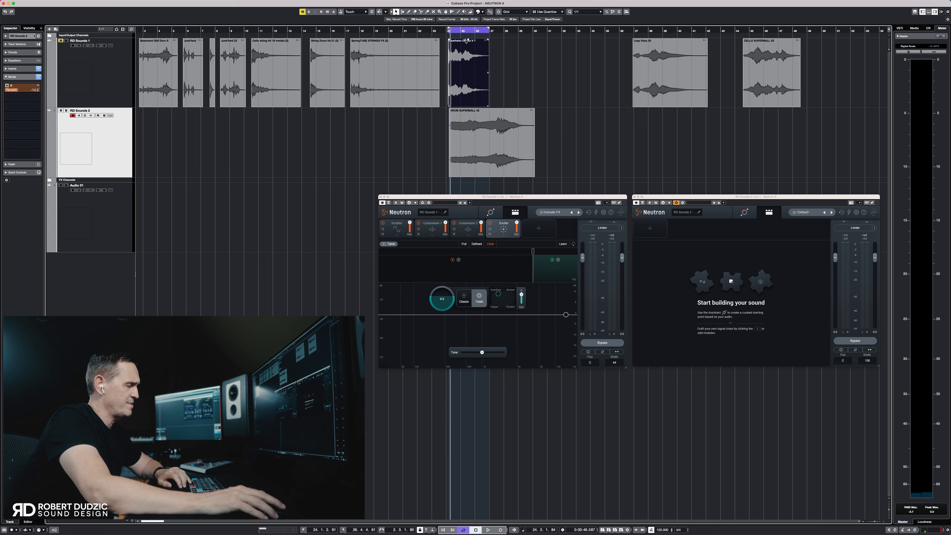
key(space)
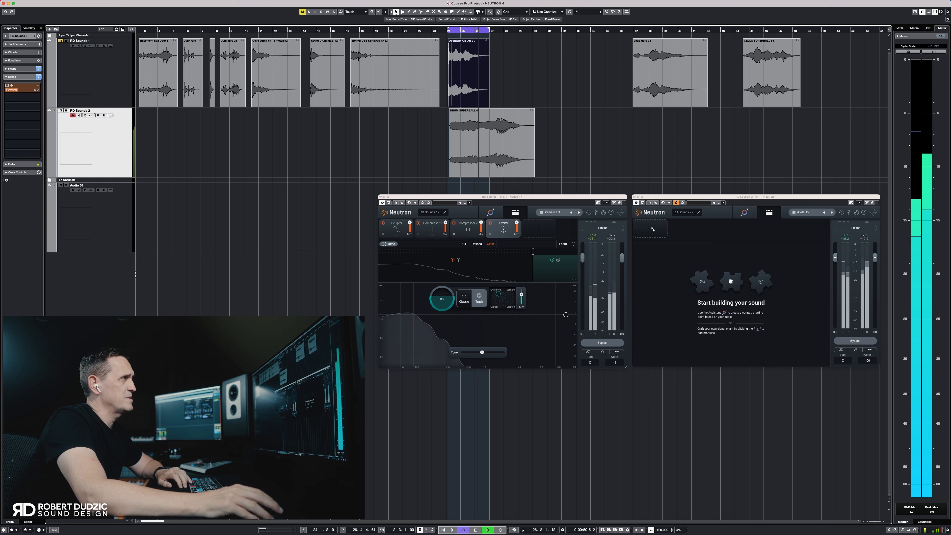
Select the custom trailer reference in the RD Sounds 2 Assistant, and raise its Tone Match amount close to maximum during playback.
key(space)
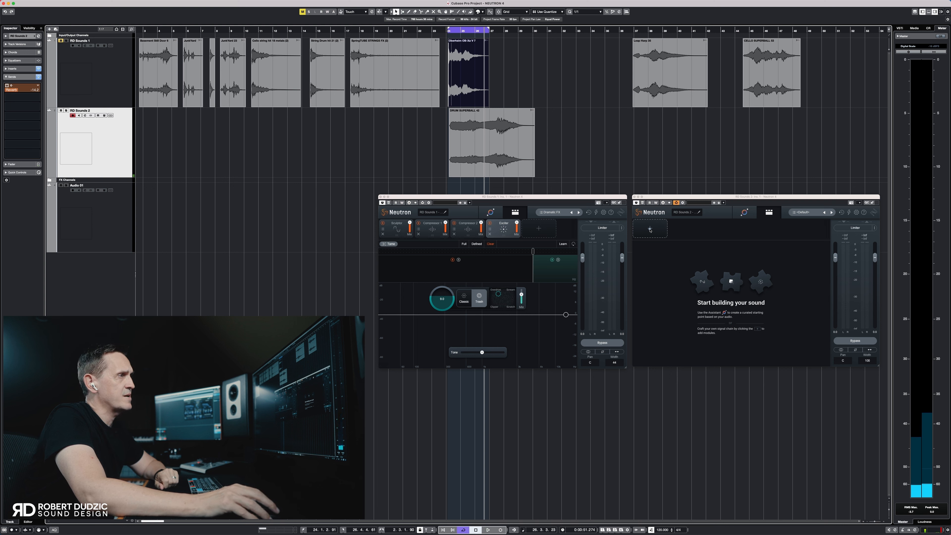
click(650, 229)
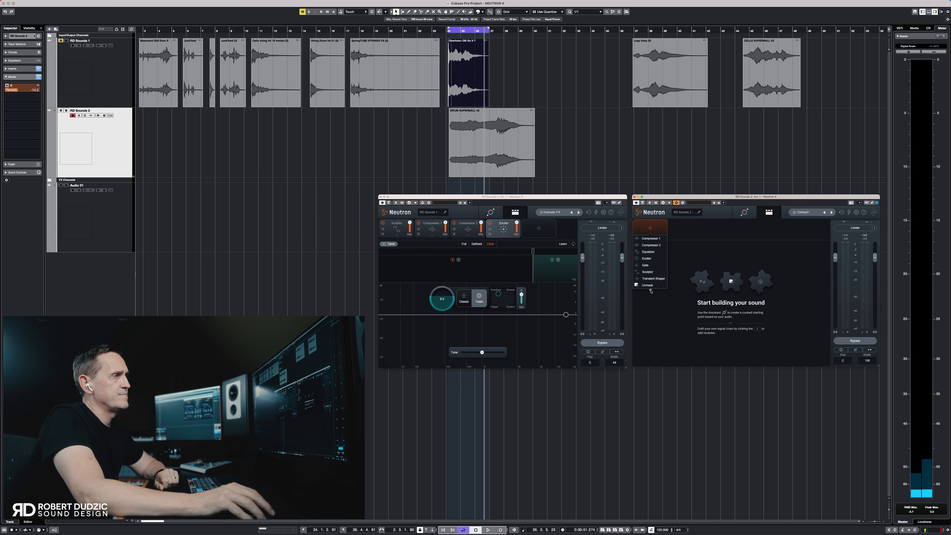
click(649, 273)
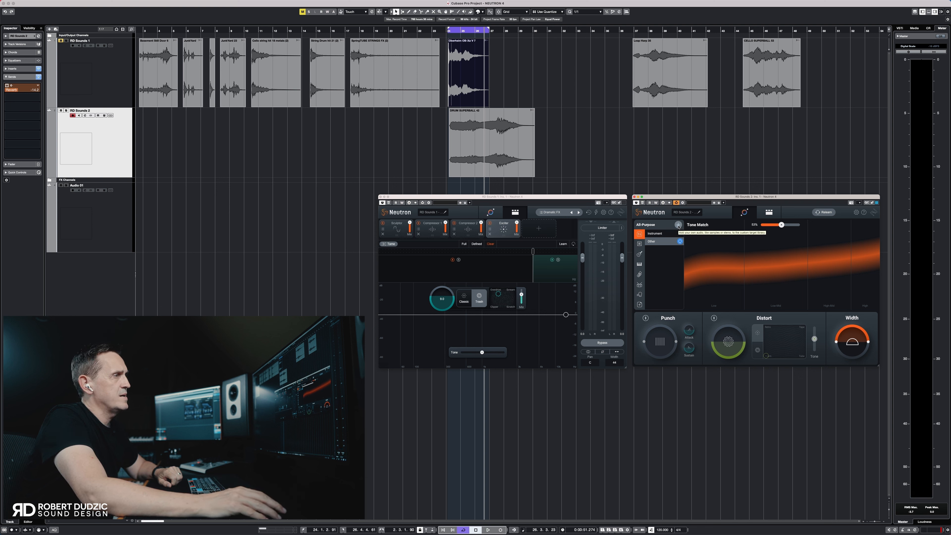
click(640, 305)
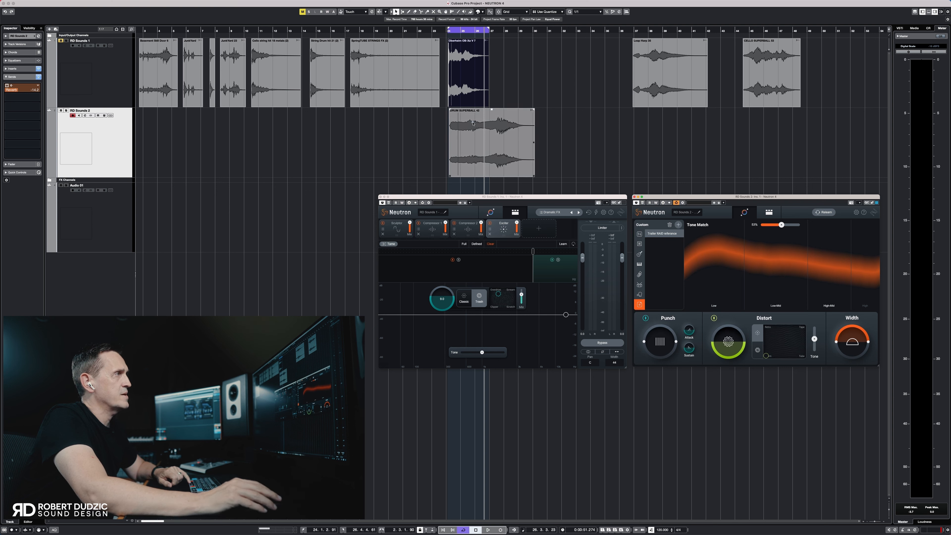
key(space)
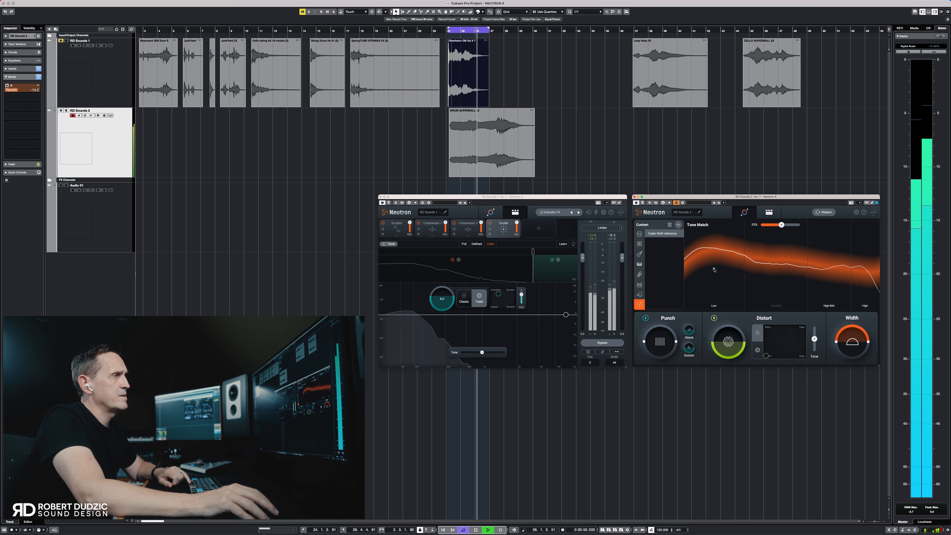
drag(782, 225, 797, 227)
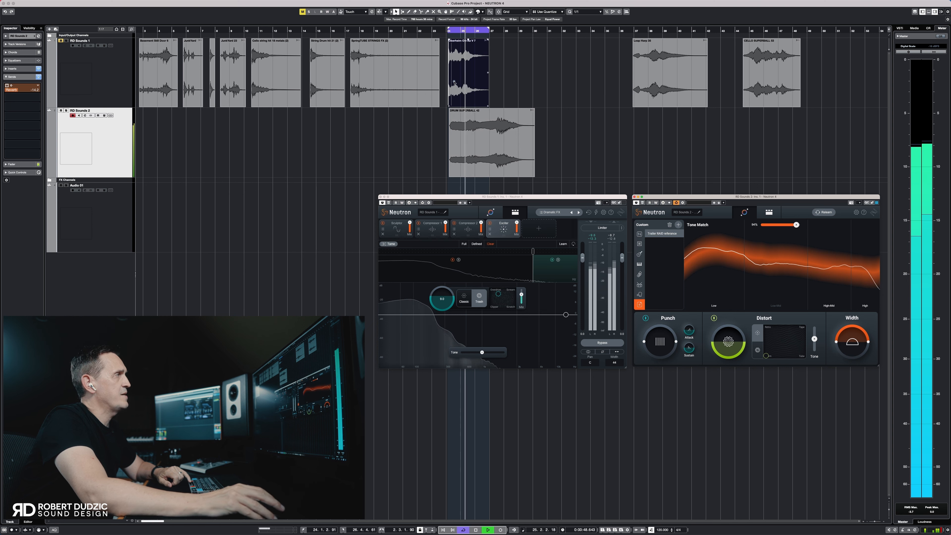
Unmute the RD Sounds 1 track, and shift the DRUM SUPERBALL clip slightly earlier on RD Sounds 2.
click(61, 41)
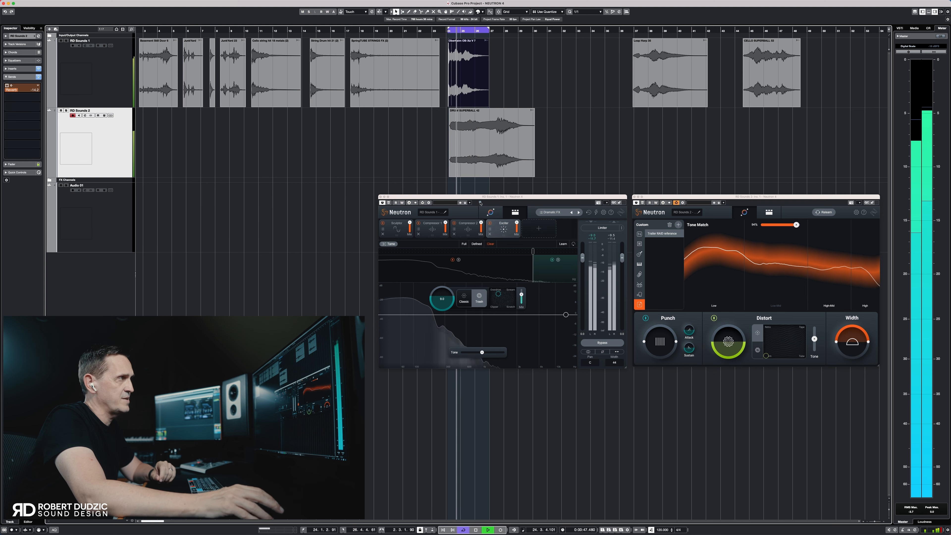
click(459, 125)
drag(460, 124, 457, 124)
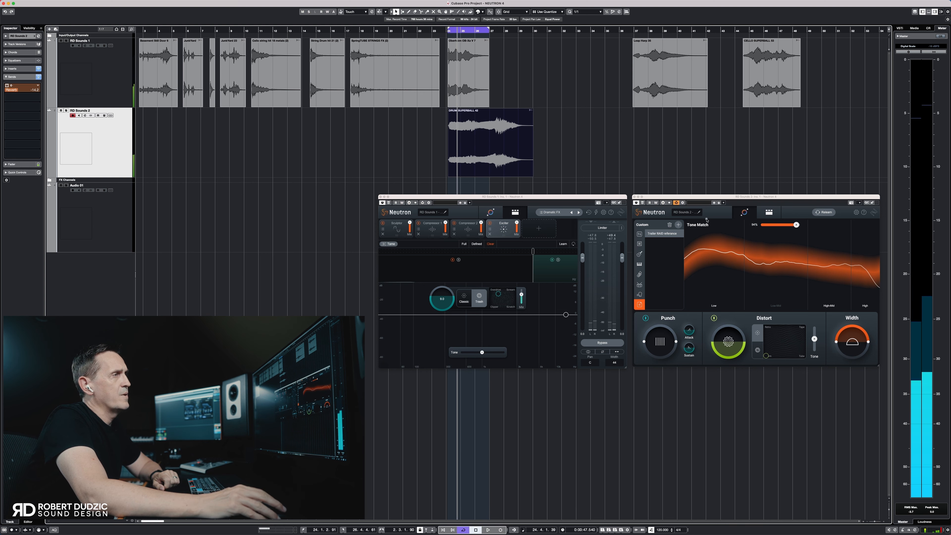
Add an Unmask module to the RD Sounds 2 detailed chain, and check that its side-chain input is fed from RD Sounds 1.
click(769, 212)
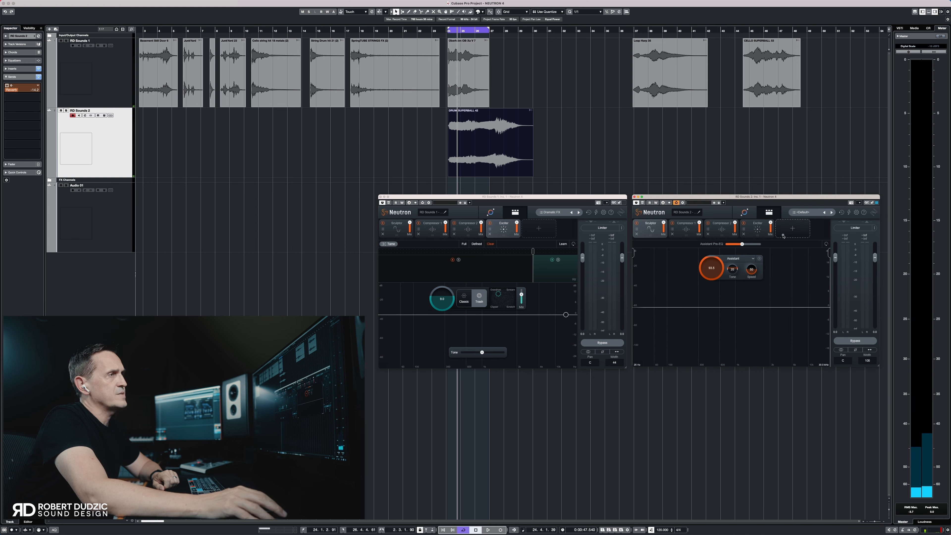
click(794, 230)
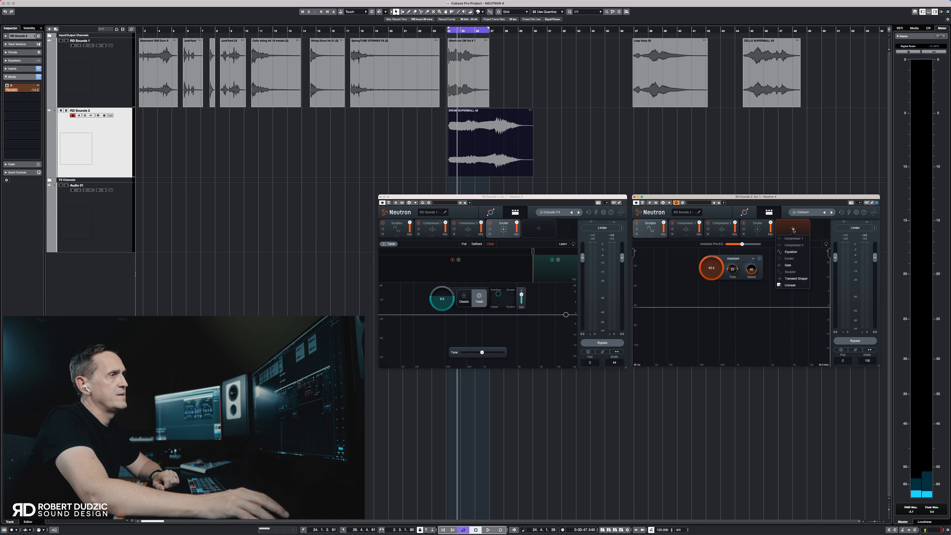
click(790, 286)
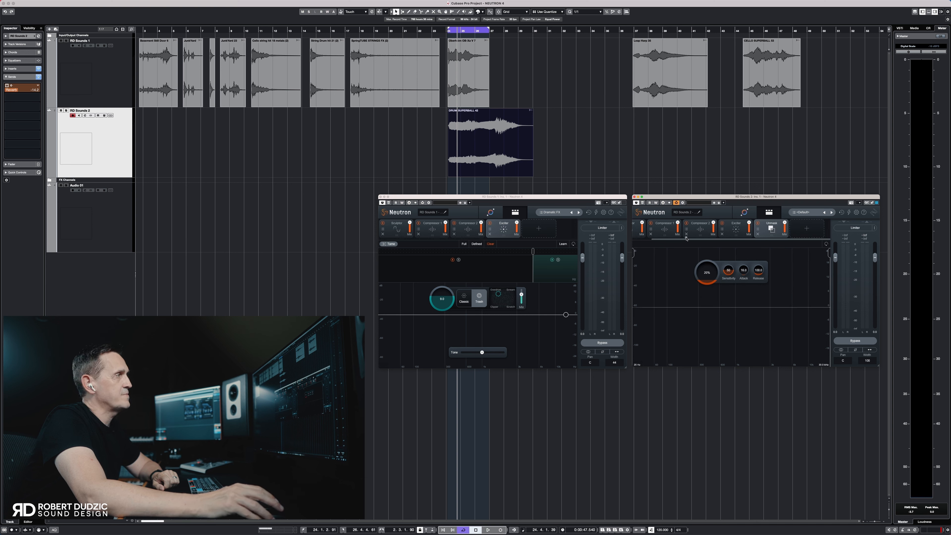
click(683, 203)
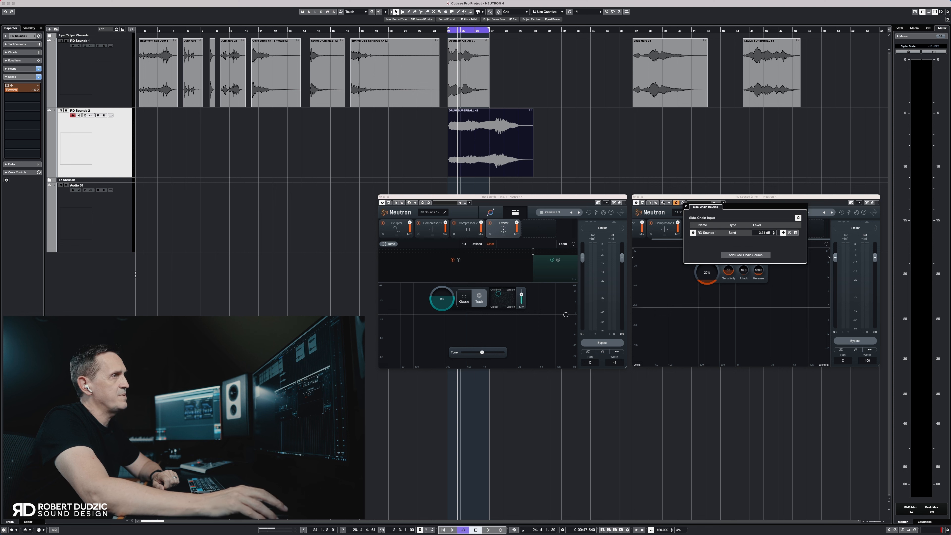
click(687, 207)
Compare Unmask with its amount near zero during playback, and raise the amount to a little above half.
drag(704, 272, 708, 279)
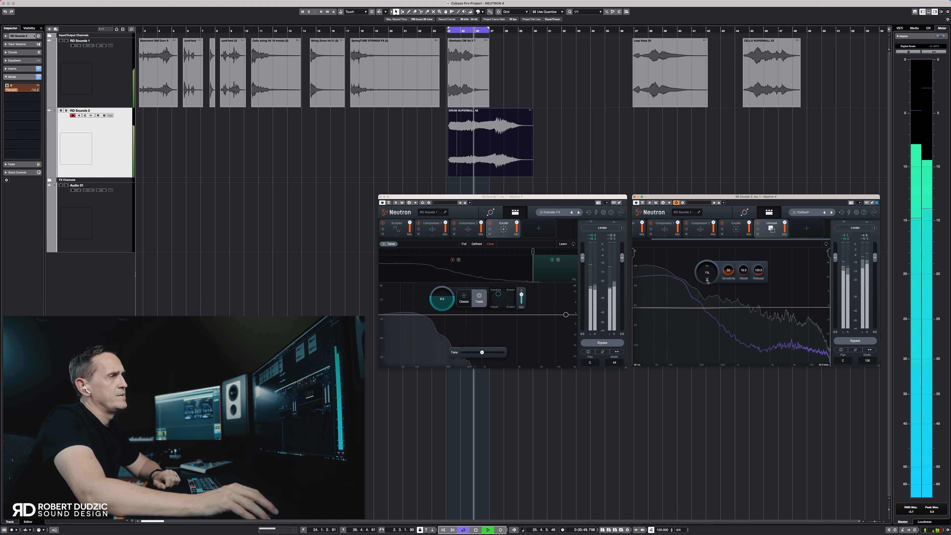
drag(707, 281, 708, 271)
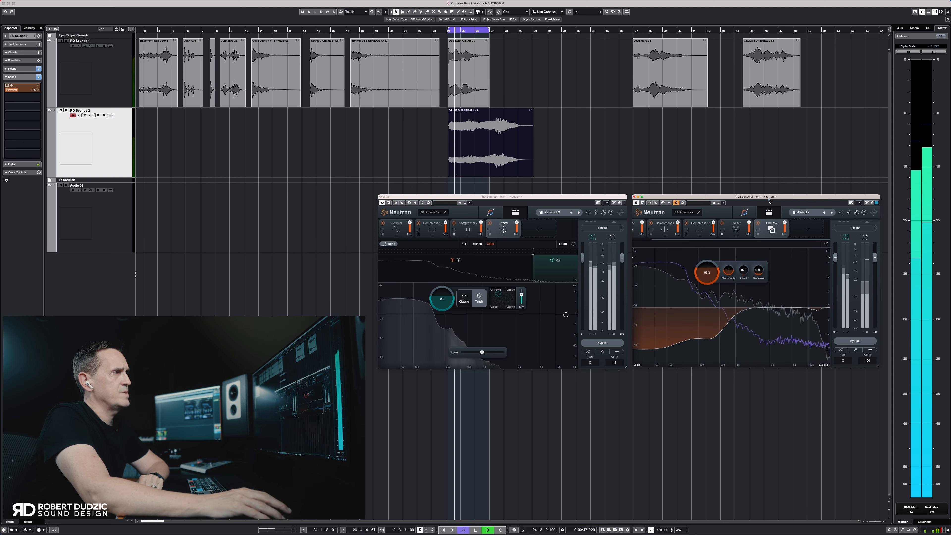
scroll(732, 229, left, 3)
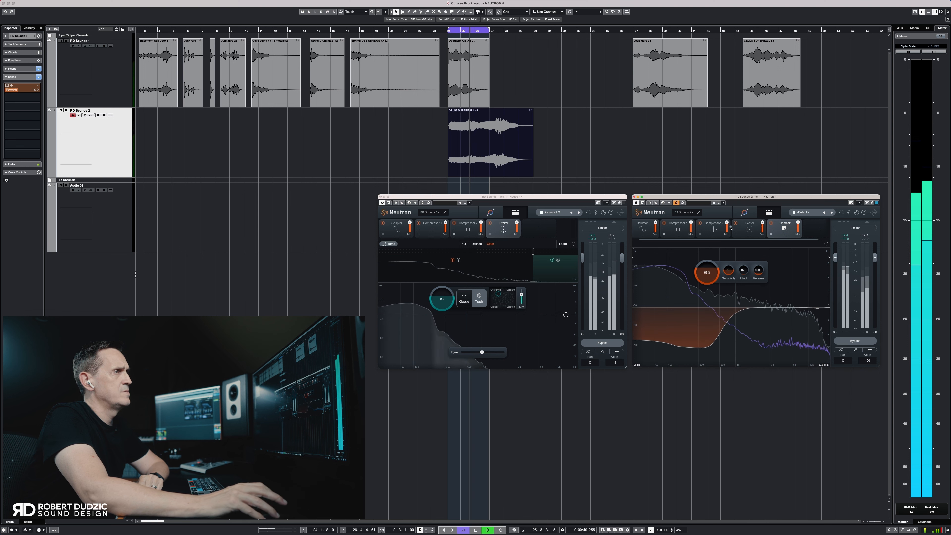
Add an Equalizer after Unmask on RD Sounds 2, and sweep a flat 12 dB/oct lowpass down to about 280 Hz.
click(828, 230)
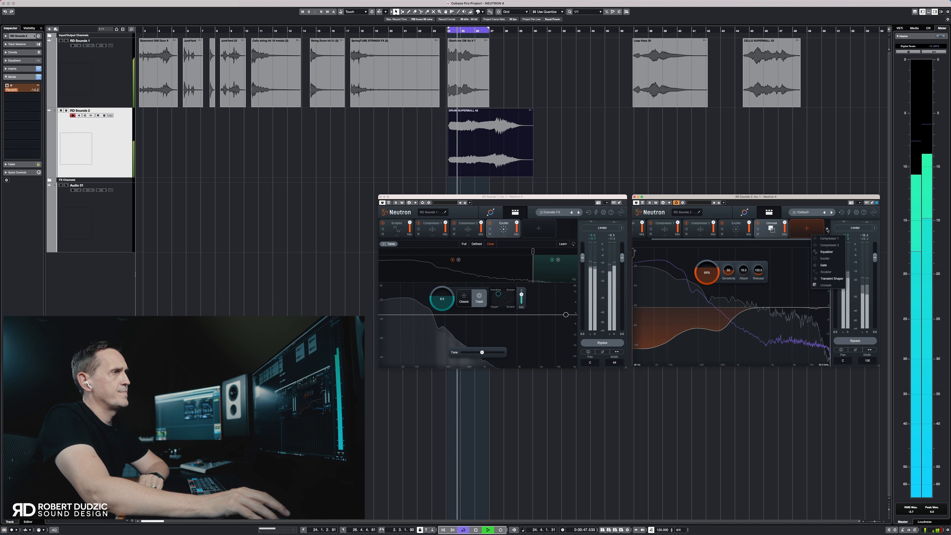
click(826, 252)
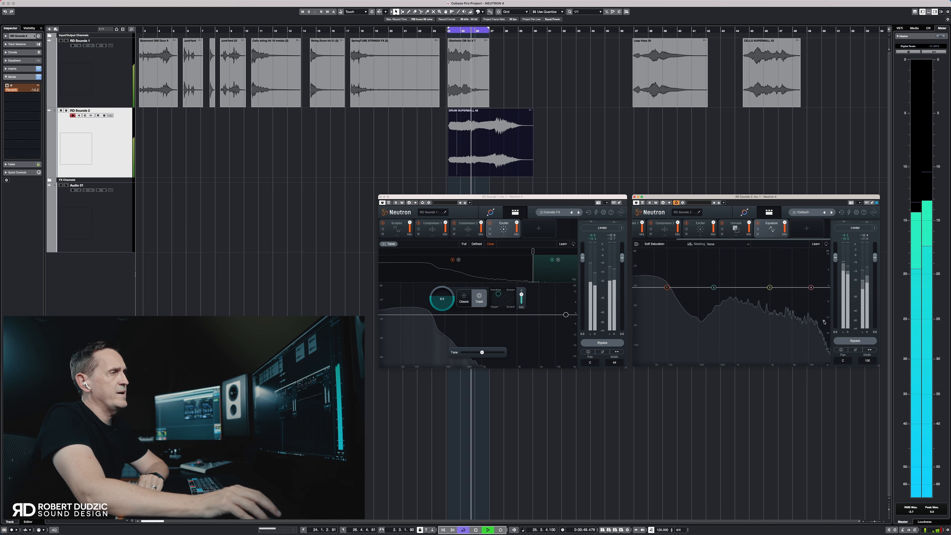
click(828, 288)
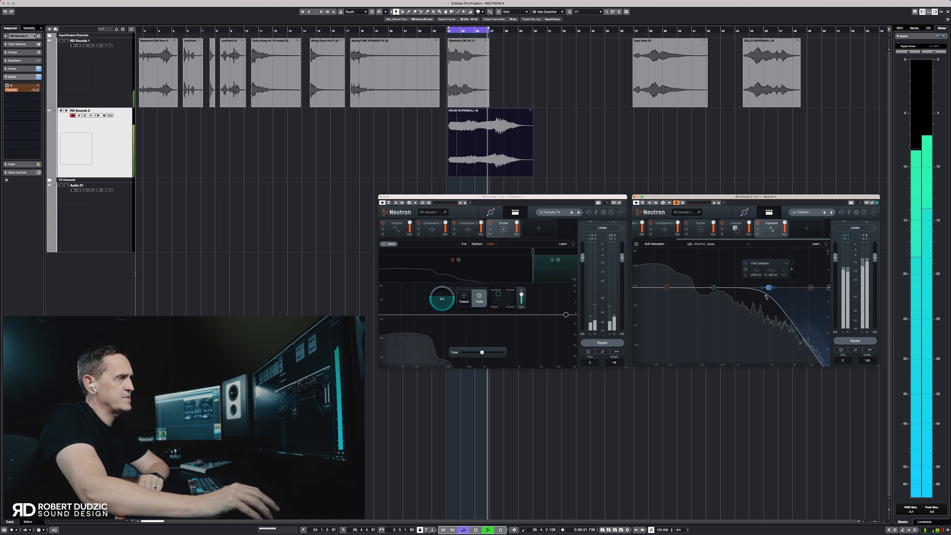
drag(766, 297, 754, 297)
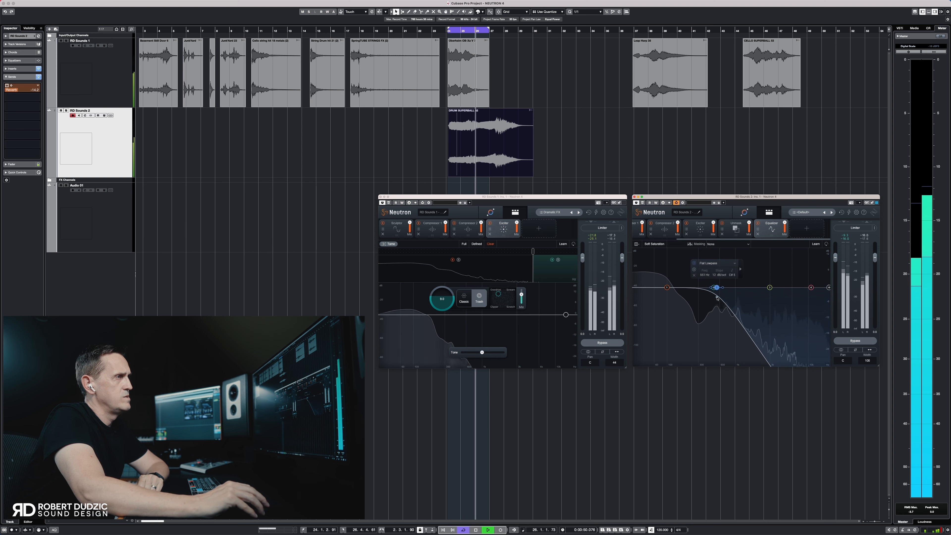
drag(714, 299, 706, 298)
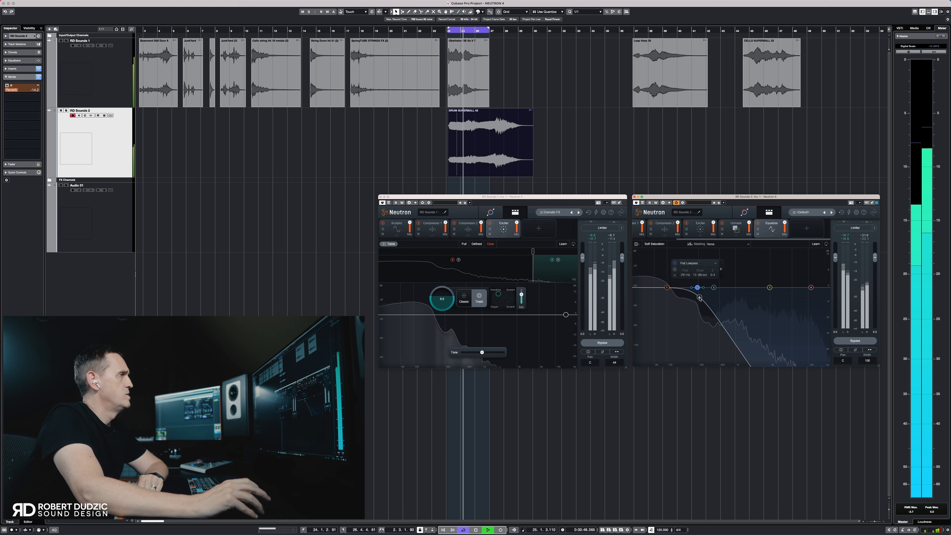
Set the loop range to the full DRUM SUPERBALL clip, and raise the RD Sounds 2 lowpass to about 1.2 kHz.
click(119, 146)
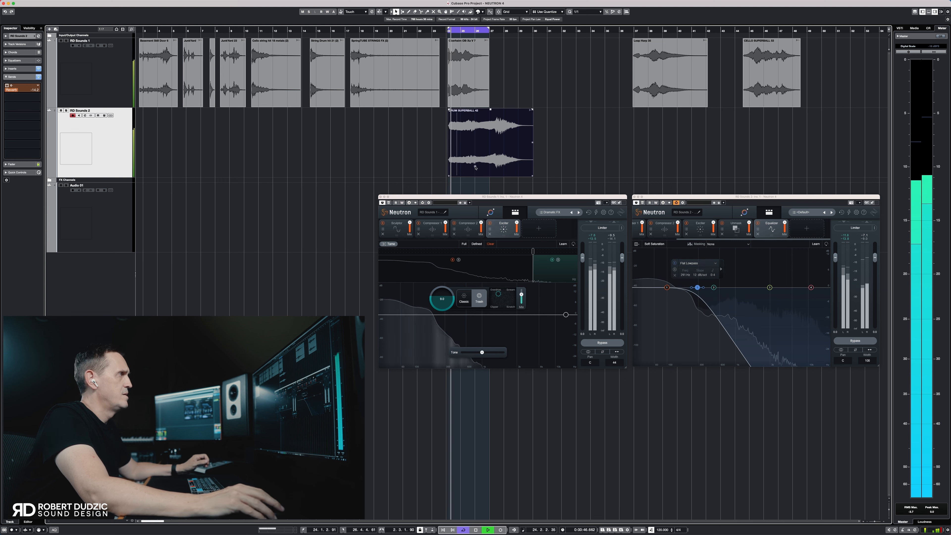
click(484, 149)
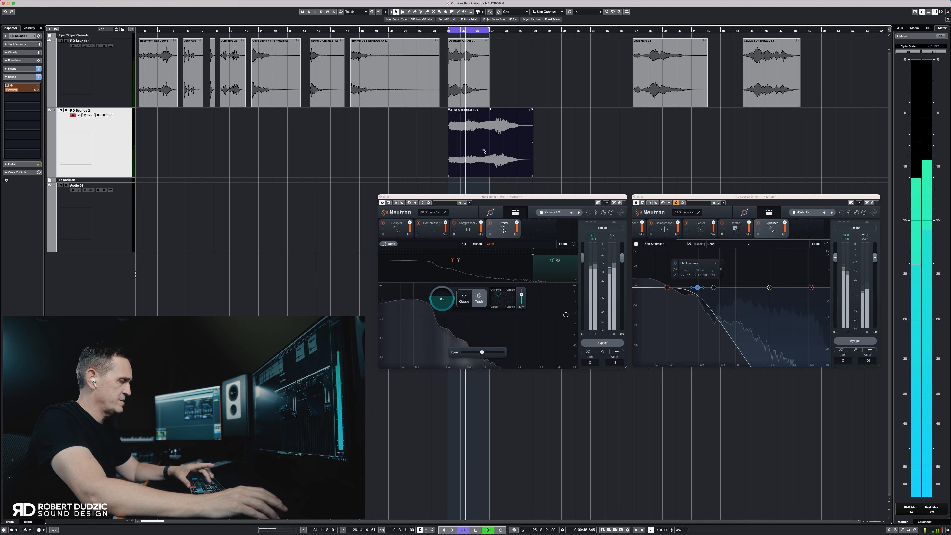
key(p)
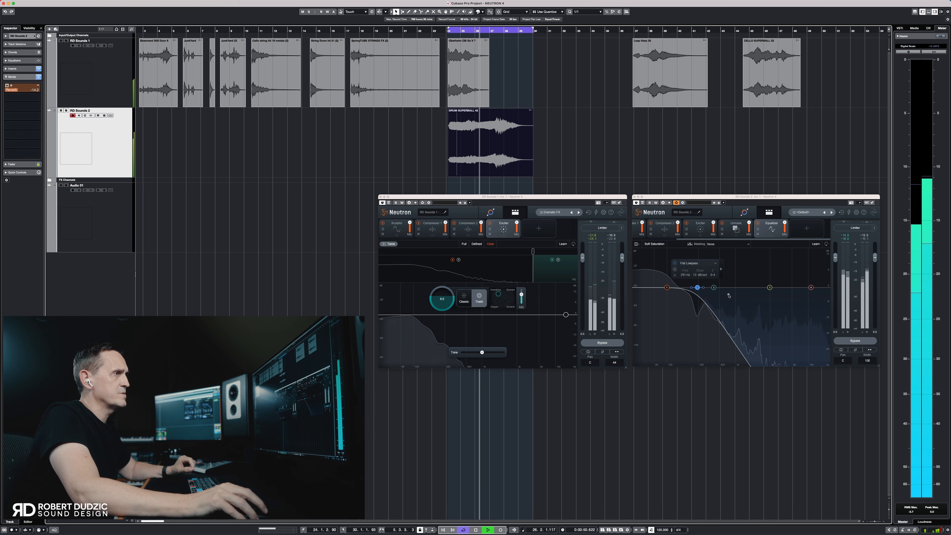
drag(697, 287, 741, 288)
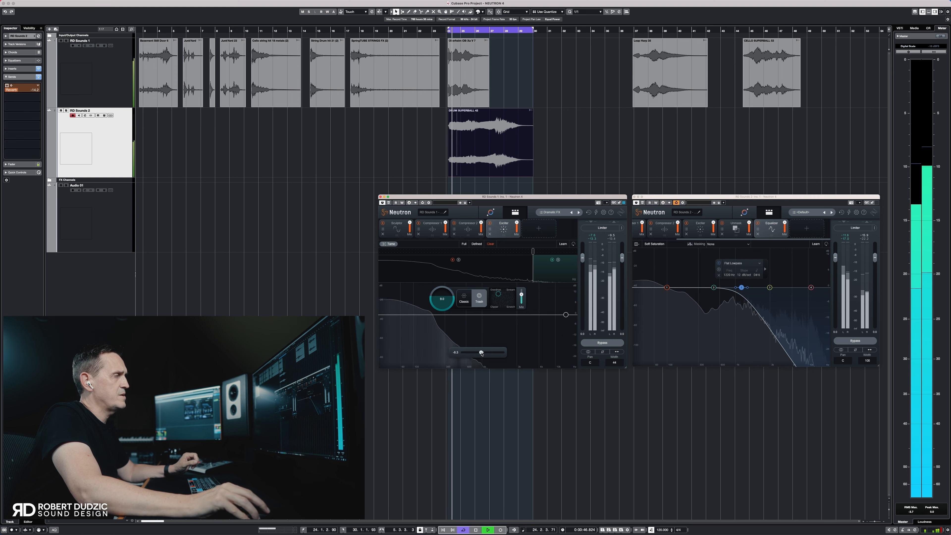
Raise the RD Sounds 1 Exciter's drive and set its Tone slightly above zero, and lower the RD Sounds 2 lowpass to about 910 Hz.
mouse_move(483, 353)
mouse_down()
mouse_move(502, 354)
mouse_move(481, 353)
mouse_up()
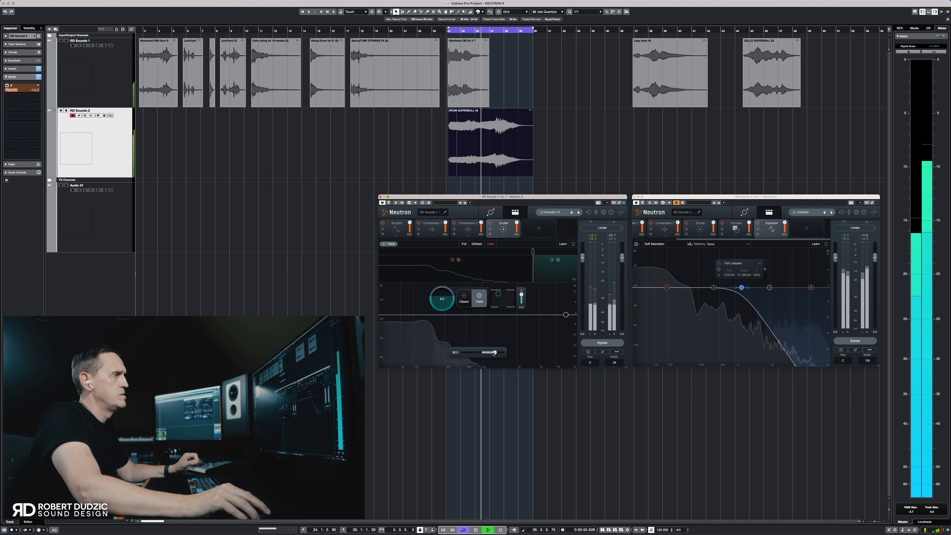
drag(455, 295, 455, 292)
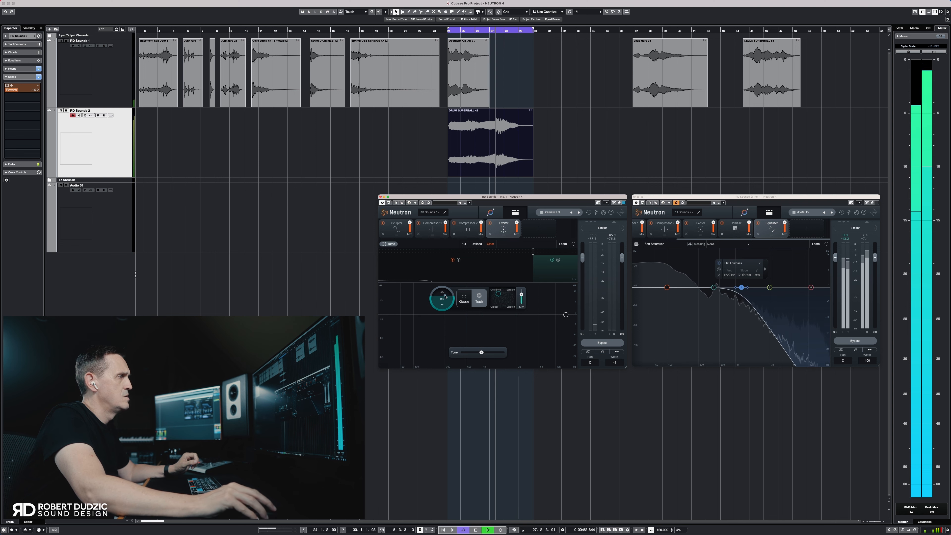
mouse_move(482, 353)
mouse_down()
mouse_move(492, 353)
mouse_move(482, 353)
mouse_up()
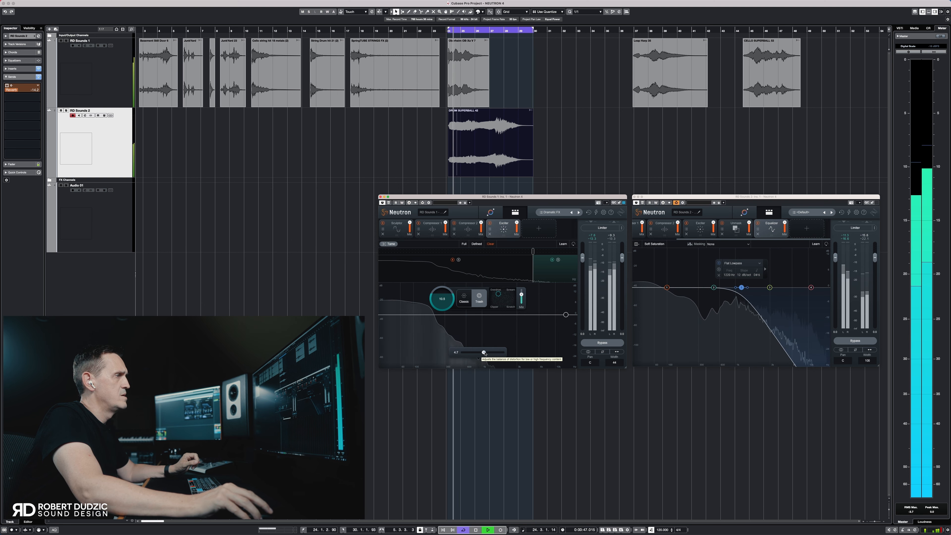
mouse_move(481, 353)
mouse_down()
mouse_move(498, 353)
mouse_move(485, 353)
mouse_up()
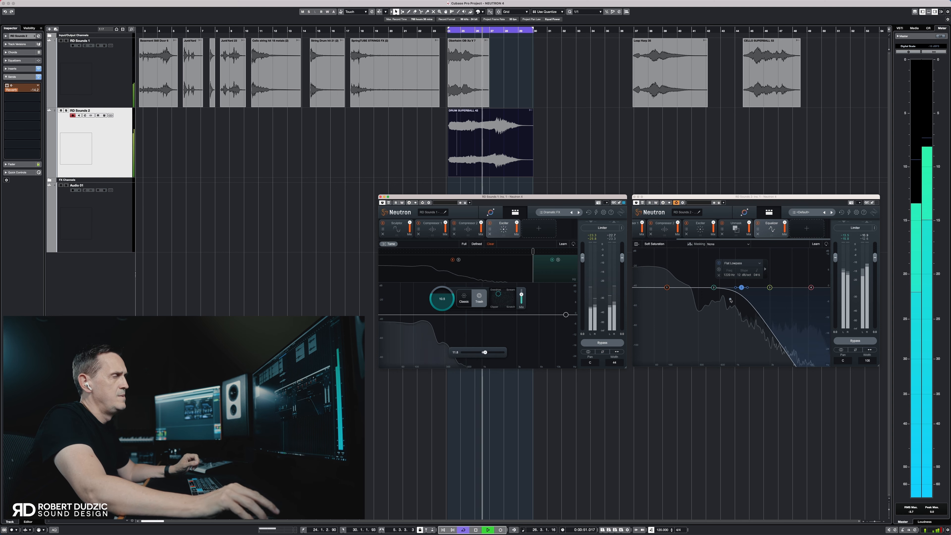
drag(742, 287, 727, 307)
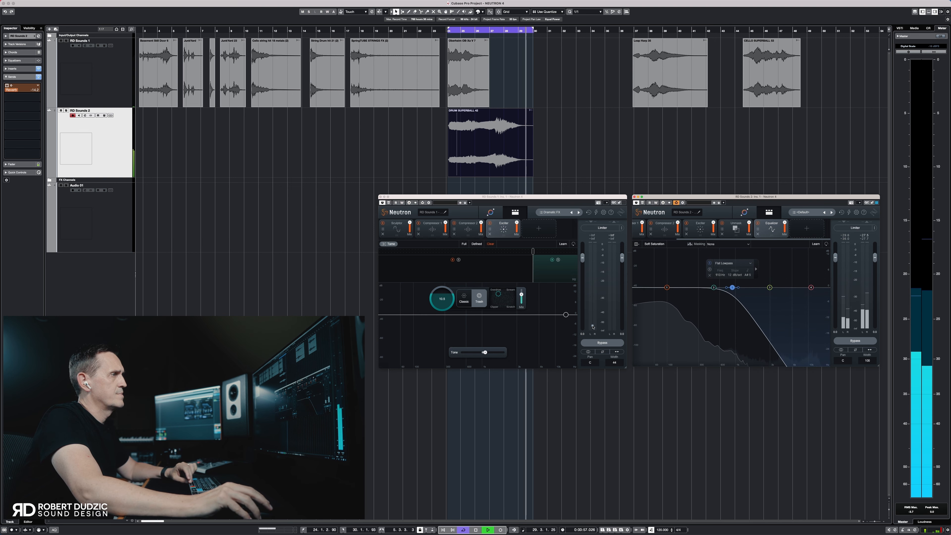